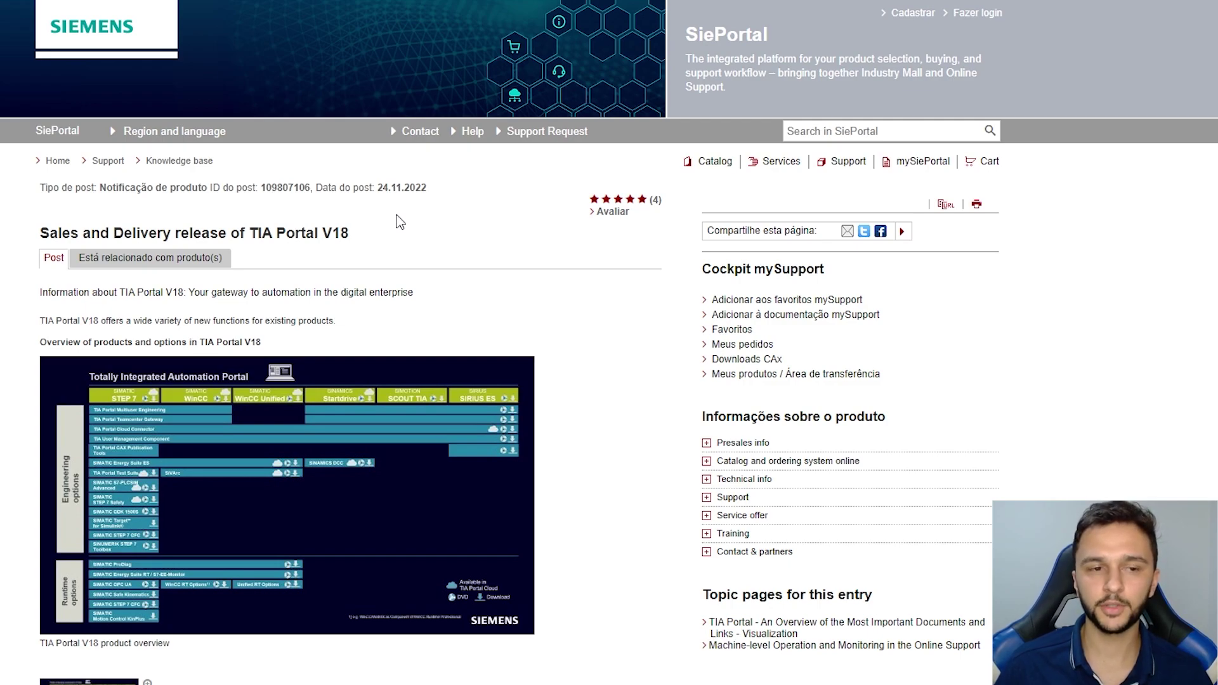
Examine the TIA Portal V18 release entry, including the technical slides link and the tables of products and engineering/runtime options.
{"action": "scroll", "coordinate": [416, 226], "scroll_direction": "down", "scroll_amount": 5}
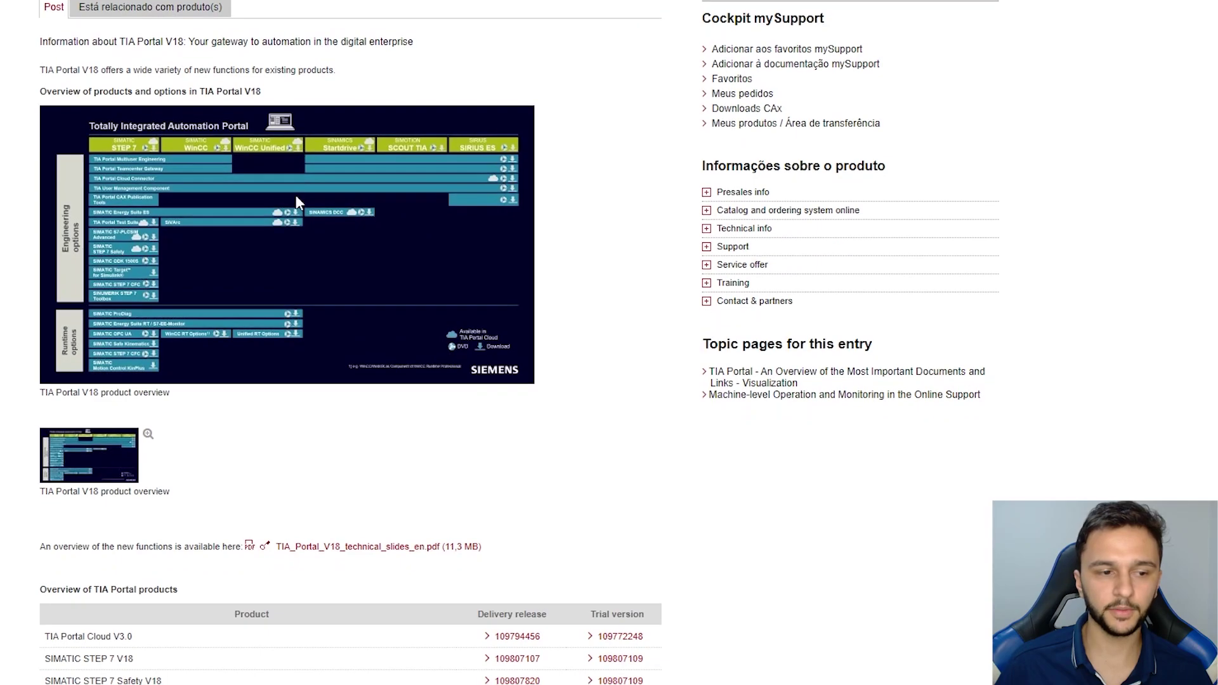
{"action": "mouse_move", "coordinate": [455, 483]}
{"action": "left_mouse_down"}
{"action": "mouse_move", "coordinate": [479, 439]}
{"action": "mouse_move", "coordinate": [373, 435]}
{"action": "left_mouse_up"}
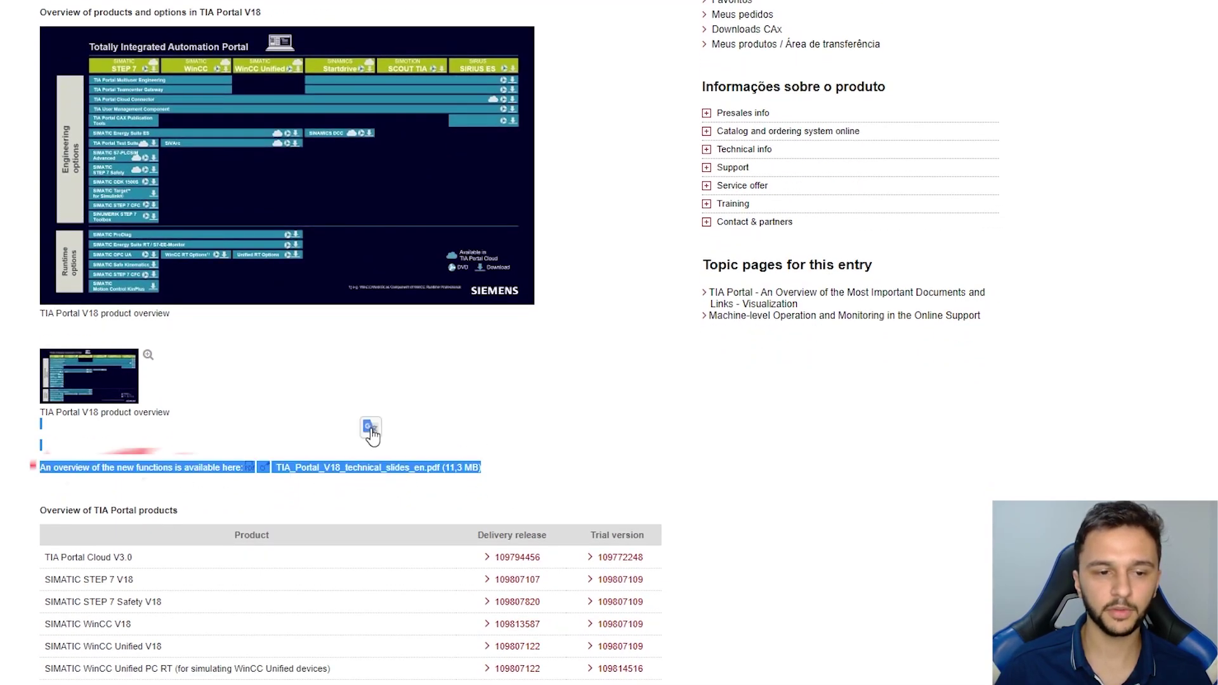
{"action": "left_click", "coordinate": [302, 511]}
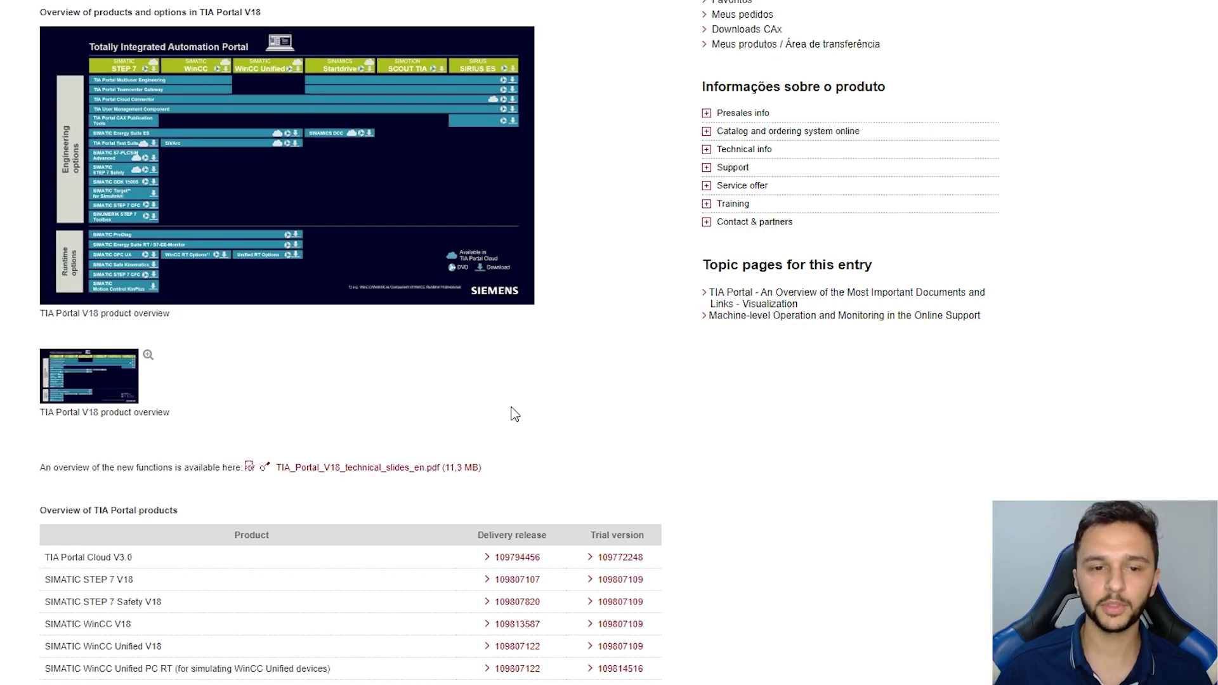
{"action": "scroll", "coordinate": [318, 204], "scroll_direction": "down", "scroll_amount": 2}
{"action": "scroll", "coordinate": [315, 197], "scroll_direction": "down", "scroll_amount": 6}
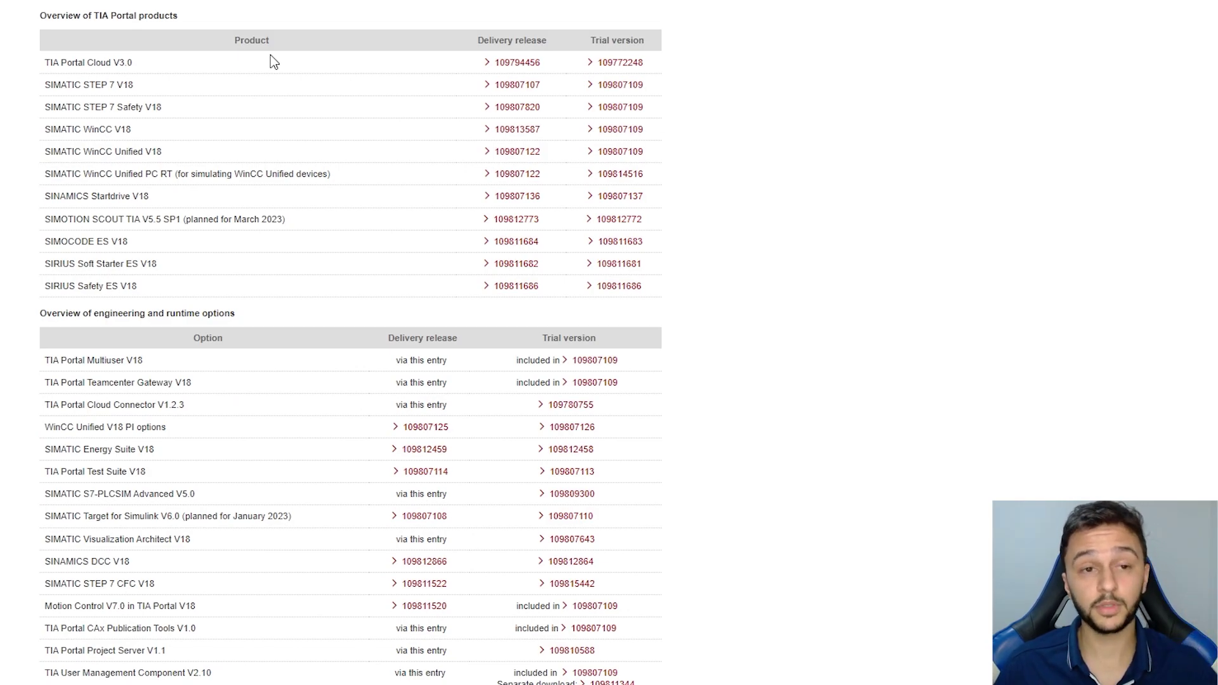
{"action": "scroll", "coordinate": [265, 115], "scroll_direction": "up", "scroll_amount": 2}
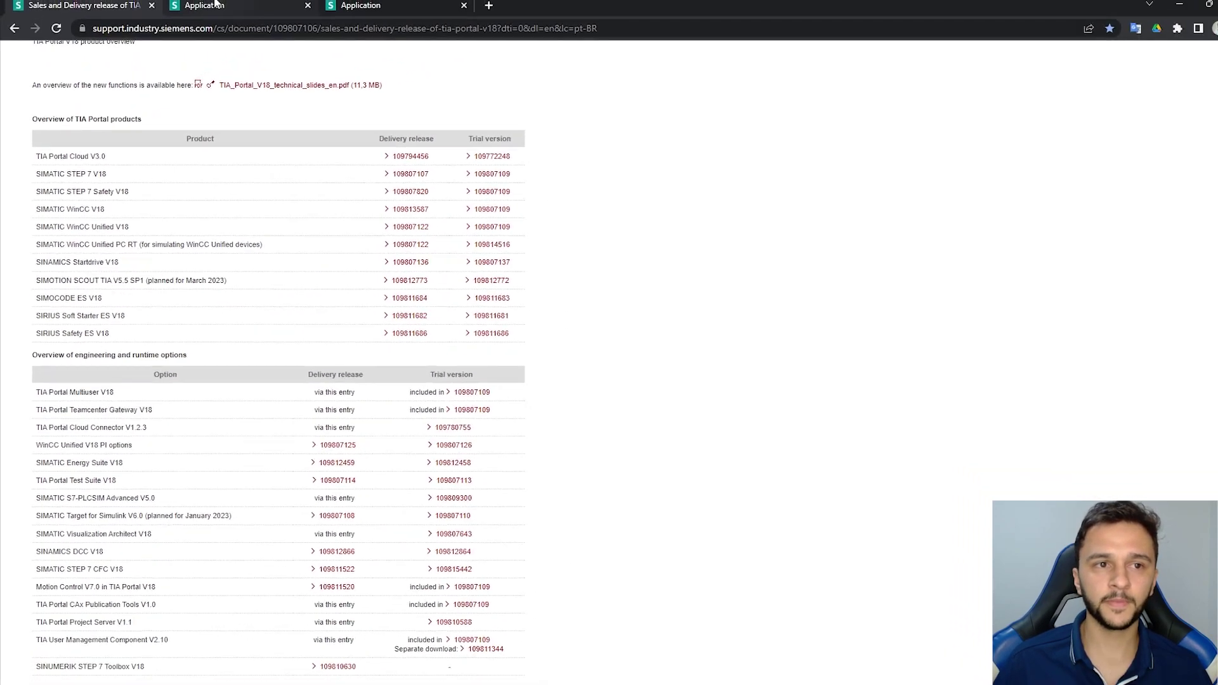
Switch to the STEP 7 and WinCC V18 trial download page and read which products the WinCC Unified package covers.
{"action": "left_click", "coordinate": [216, 5]}
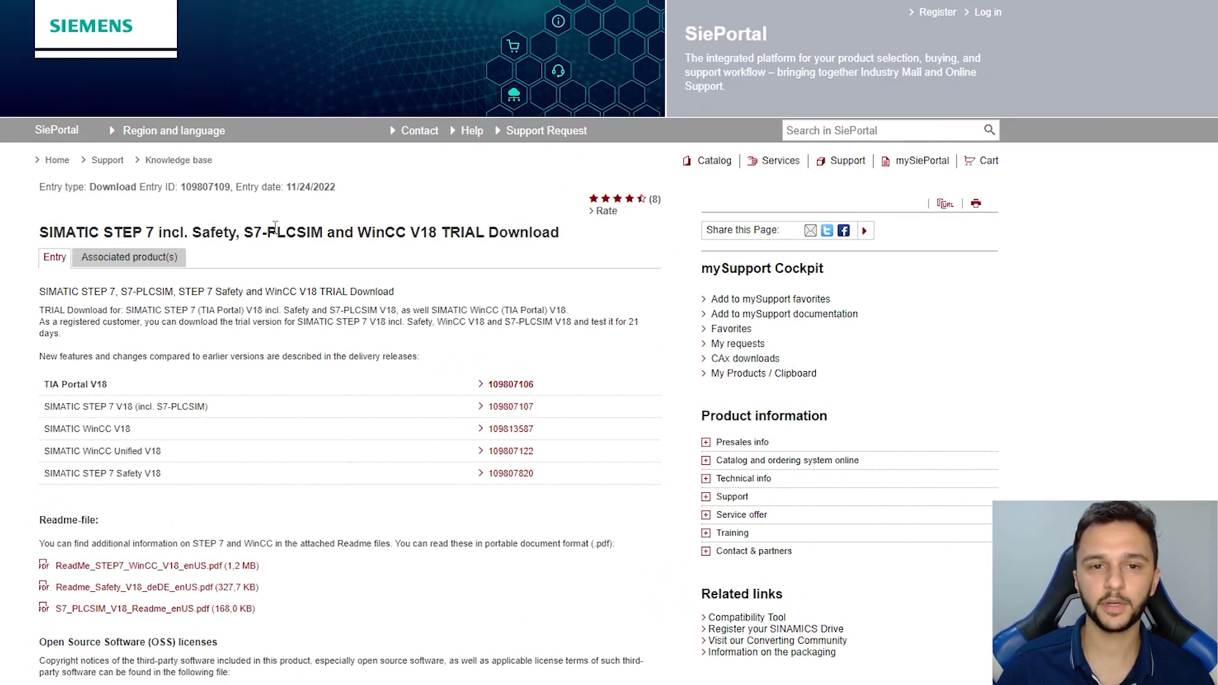
{"action": "scroll", "coordinate": [275, 229], "scroll_direction": "down", "scroll_amount": 6}
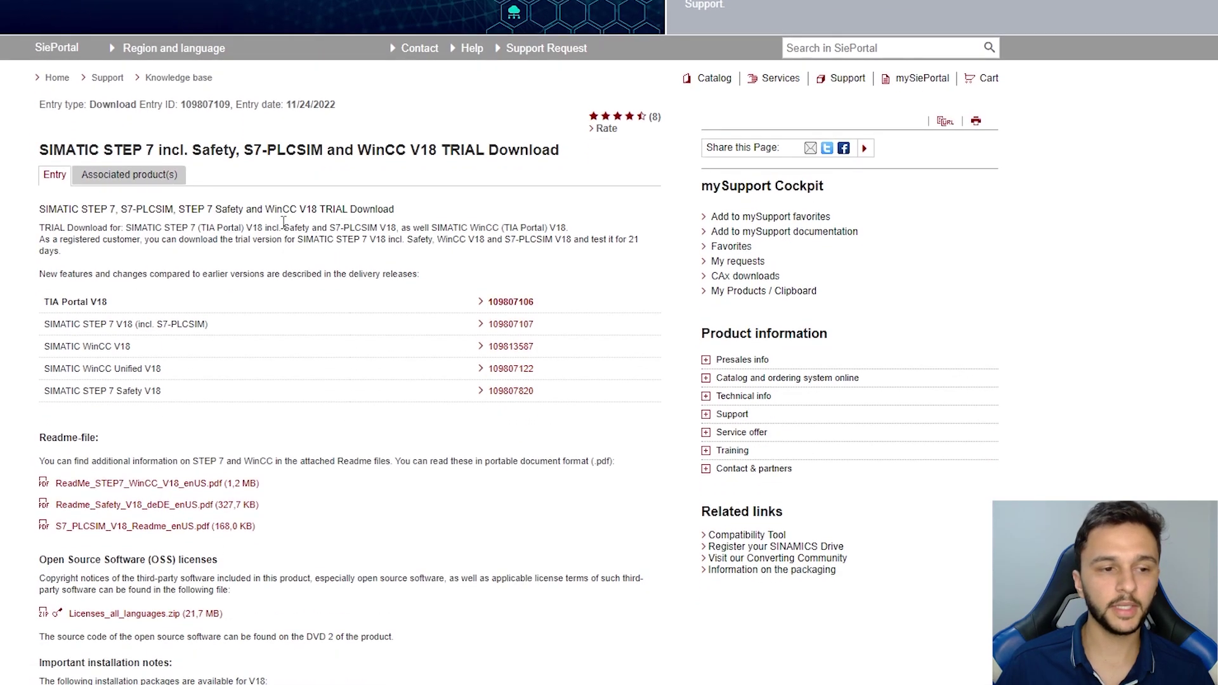
{"action": "scroll", "coordinate": [219, 159], "scroll_direction": "down", "scroll_amount": 10}
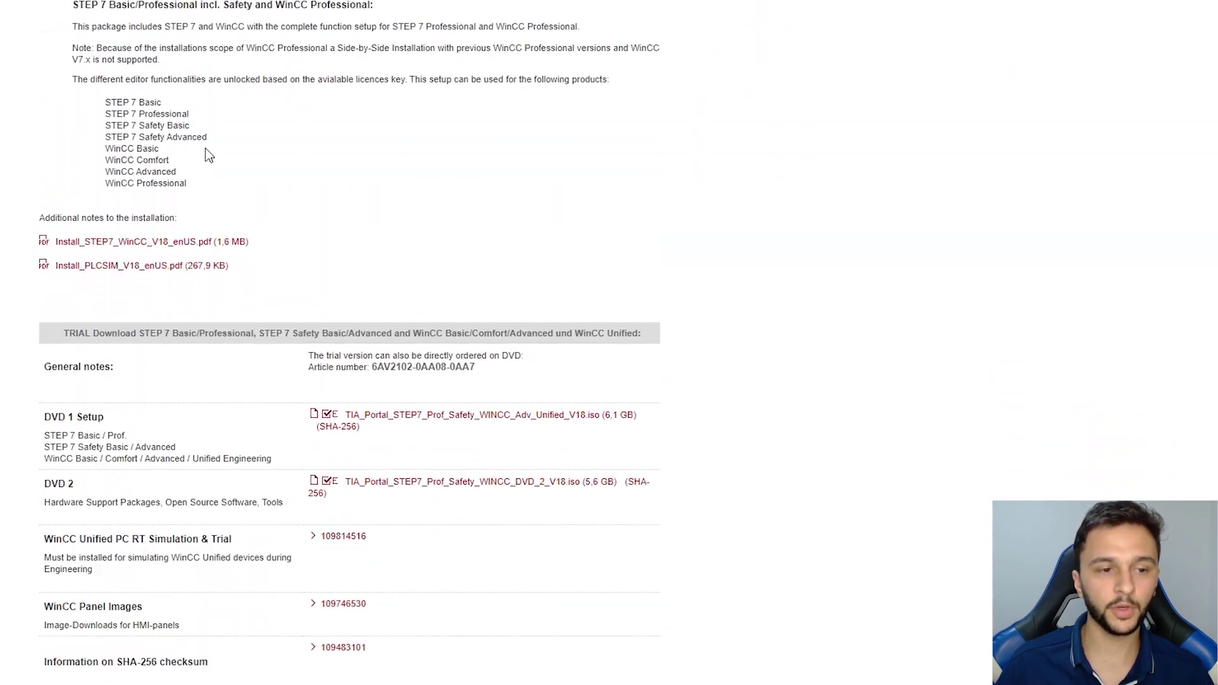
{"action": "scroll", "coordinate": [116, 160], "scroll_direction": "up", "scroll_amount": 1}
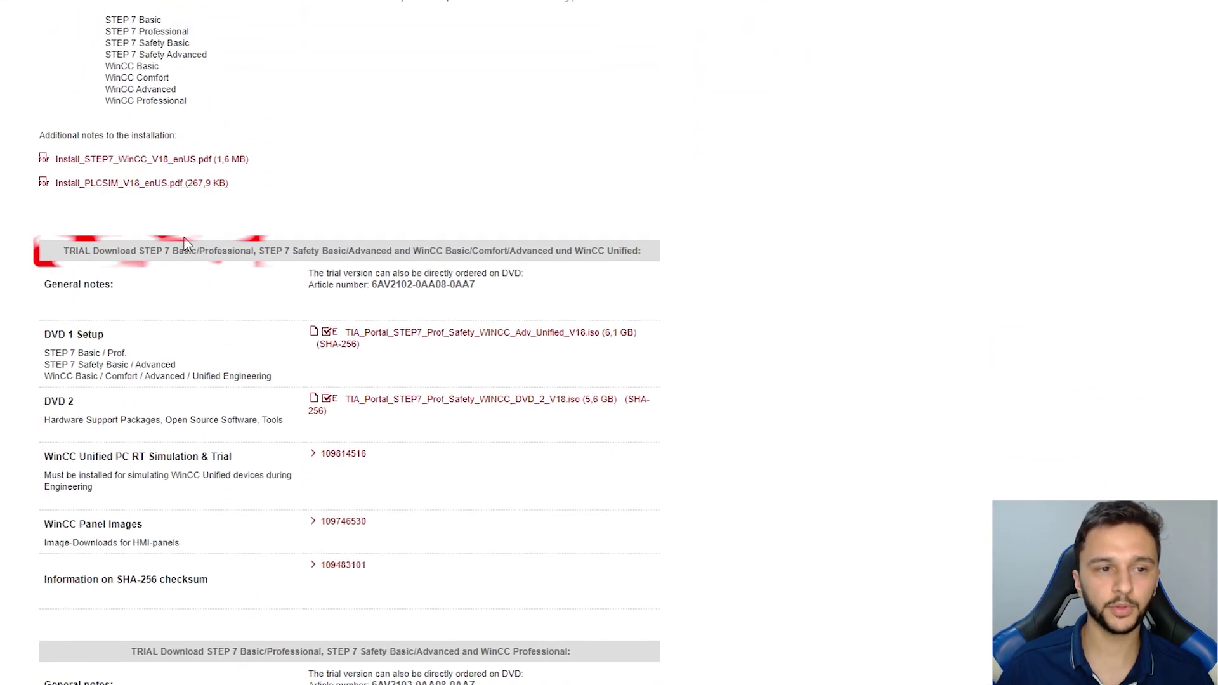
{"action": "left_click_drag", "start_coordinate": [139, 251], "coordinate": [255, 249]}
{"action": "double_click", "coordinate": [306, 251]}
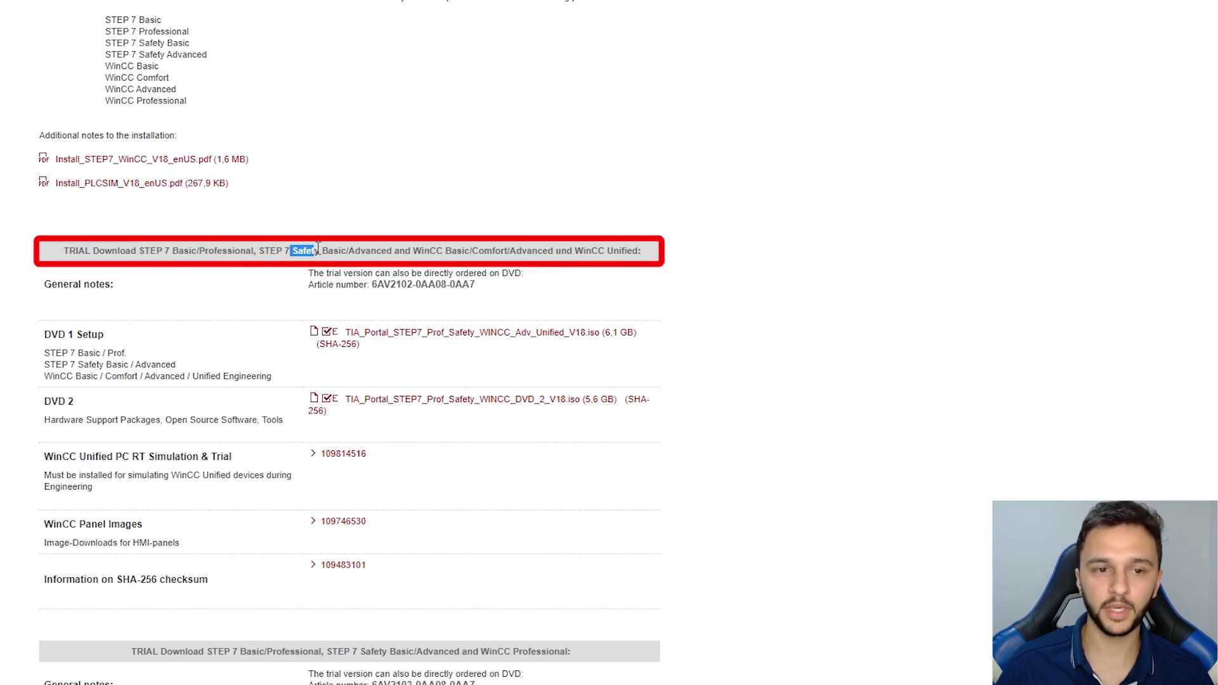
{"action": "left_click", "coordinate": [416, 249]}
{"action": "left_click_drag", "start_coordinate": [415, 250], "coordinate": [638, 252]}
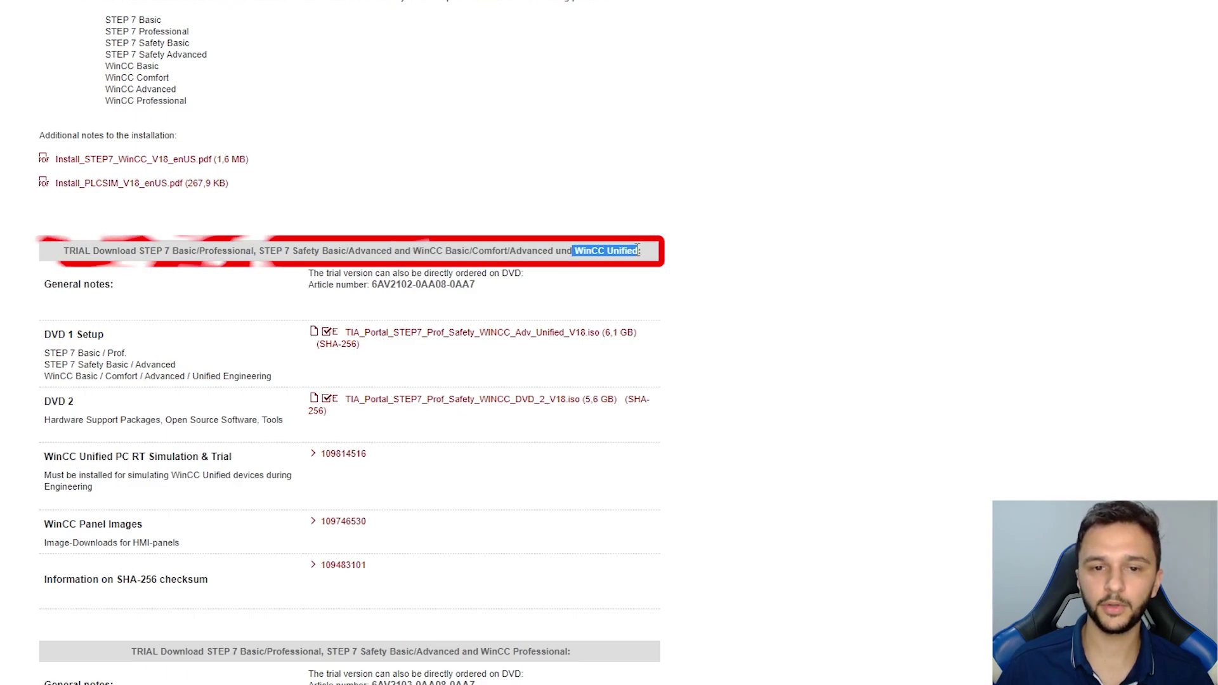
Compare the WinCC Professional trial package with the WinCC Unified package on the download page.
{"action": "scroll", "coordinate": [519, 287], "scroll_direction": "down", "scroll_amount": 2}
{"action": "scroll", "coordinate": [519, 287], "scroll_direction": "down", "scroll_amount": 2}
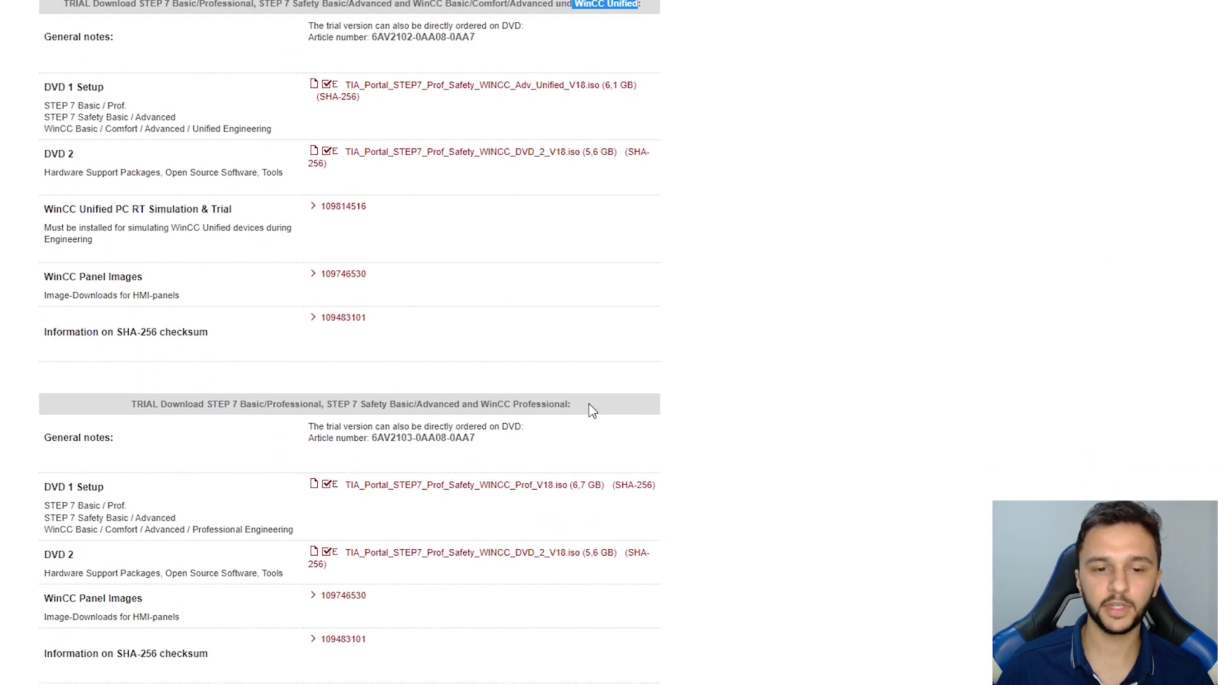
{"action": "scroll", "coordinate": [581, 398], "scroll_direction": "up", "scroll_amount": 3}
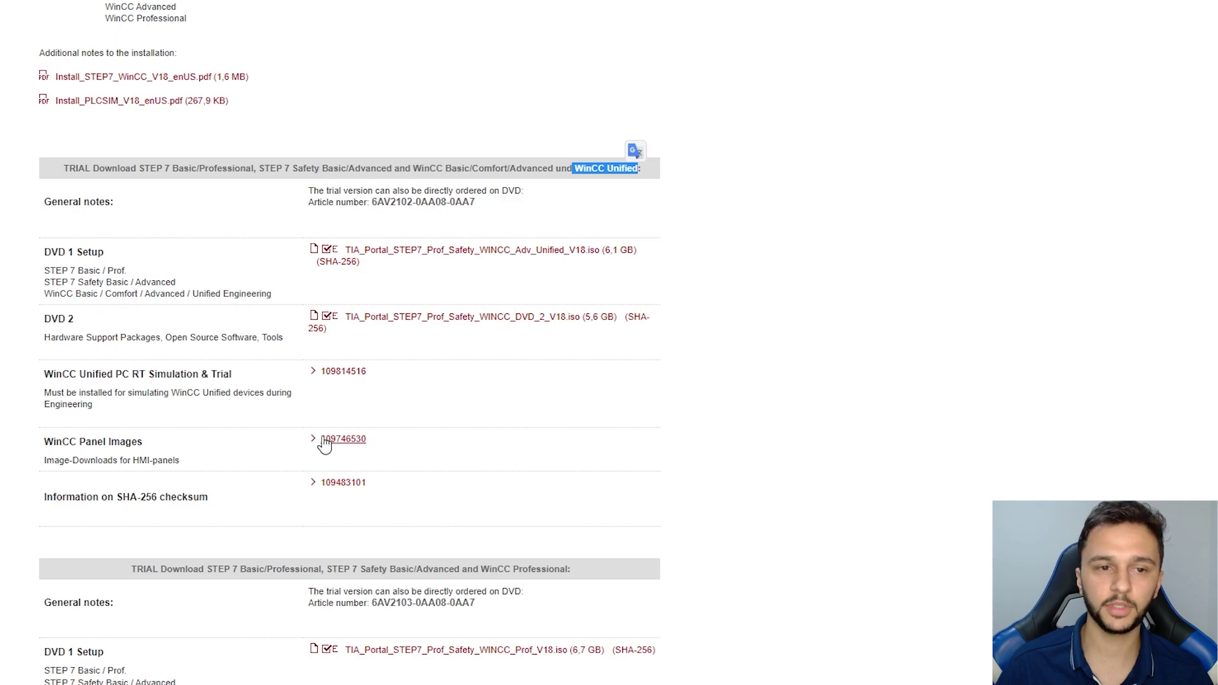
{"action": "scroll", "coordinate": [501, 596], "scroll_direction": "down", "scroll_amount": 1}
{"action": "scroll", "coordinate": [367, 583], "scroll_direction": "up", "scroll_amount": 3}
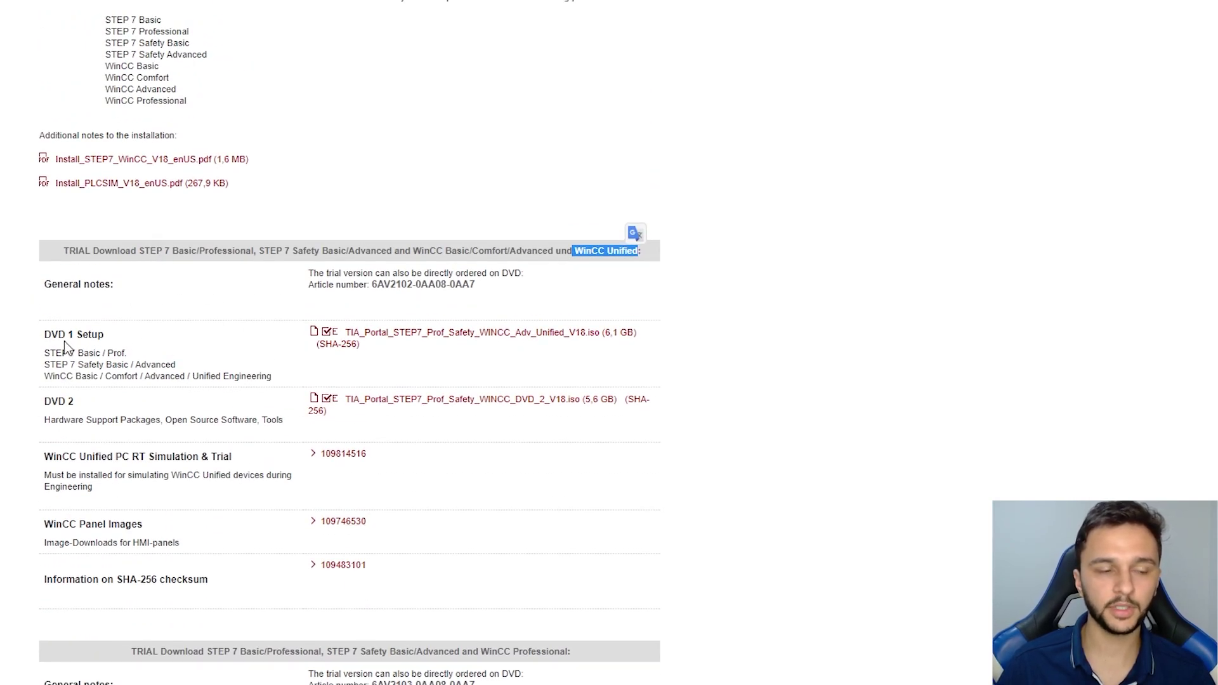
Review the WinCC Unified package's DVD 1 Setup, DVD 2 and WinCC Unified PC RT Simulation & Trial entries.
{"action": "left_click_drag", "start_coordinate": [52, 335], "coordinate": [103, 335]}
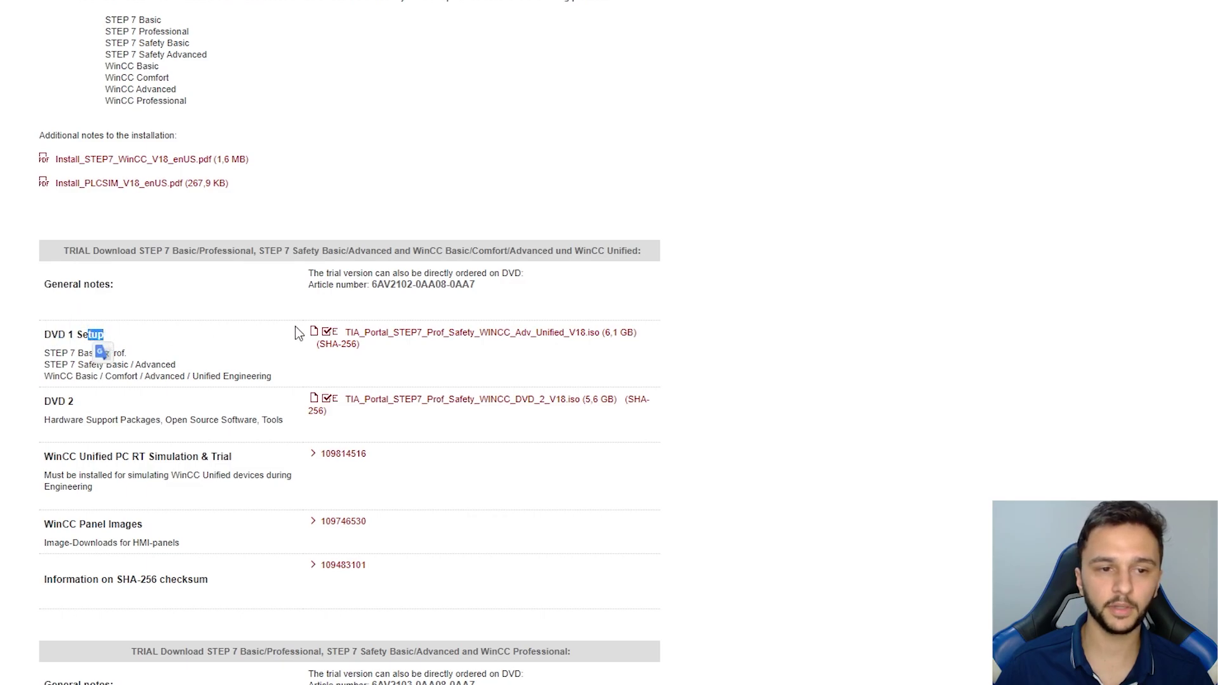
{"action": "left_click", "coordinate": [551, 353]}
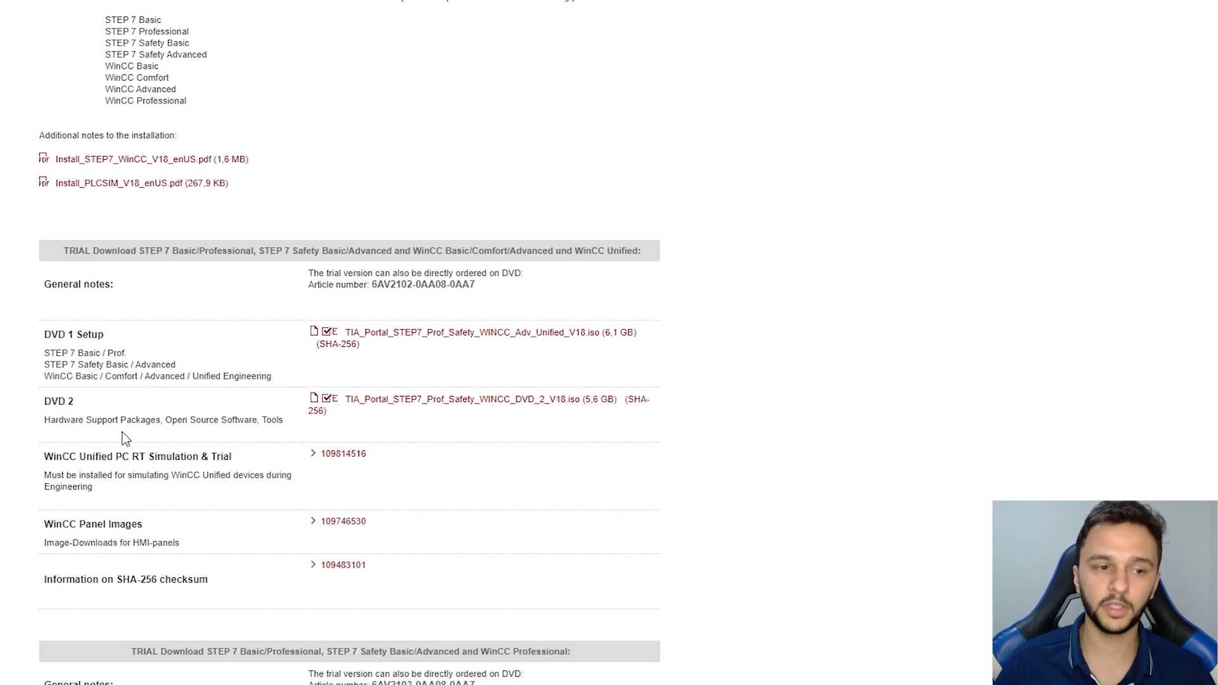
{"action": "left_click_drag", "start_coordinate": [51, 420], "coordinate": [237, 421]}
{"action": "left_click", "coordinate": [181, 420]}
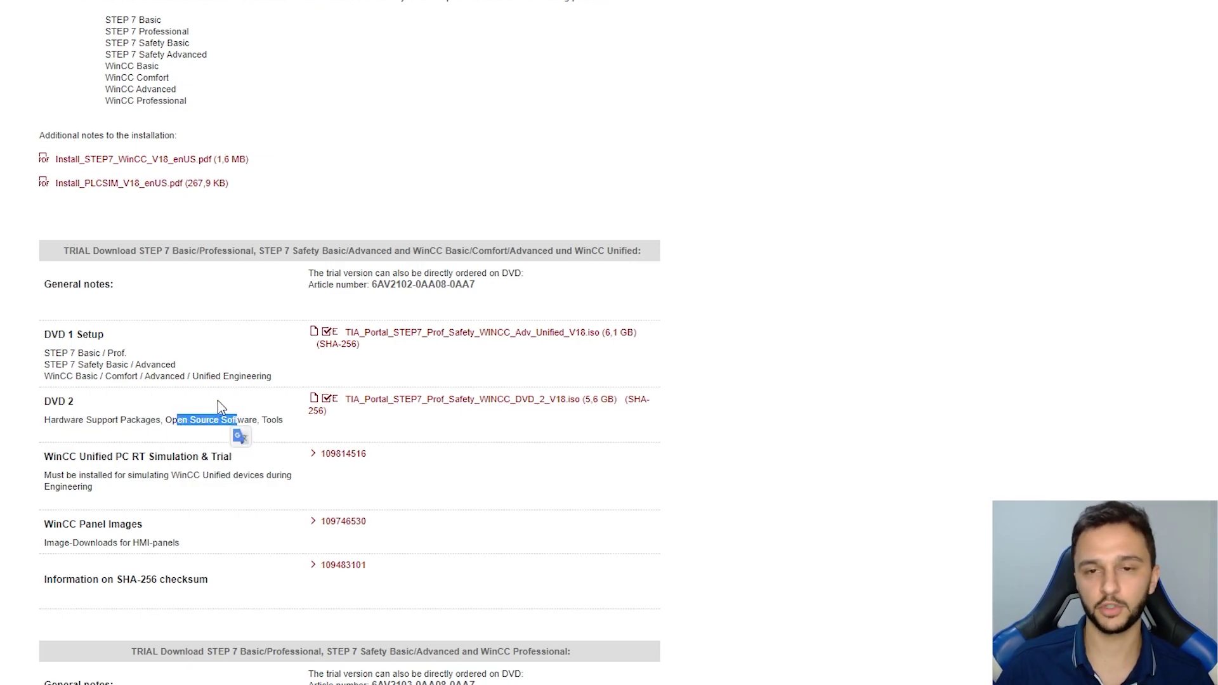
{"action": "left_click_drag", "start_coordinate": [272, 421], "coordinate": [284, 424]}
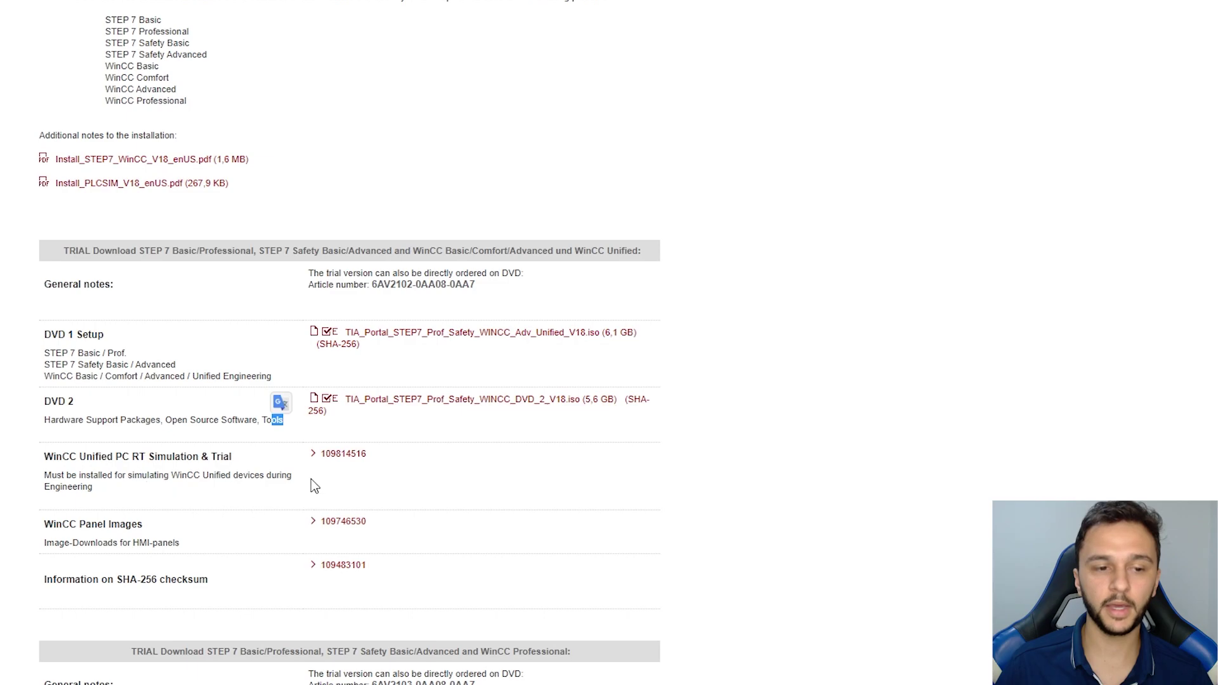
{"action": "scroll", "coordinate": [278, 450], "scroll_direction": "down", "scroll_amount": 1}
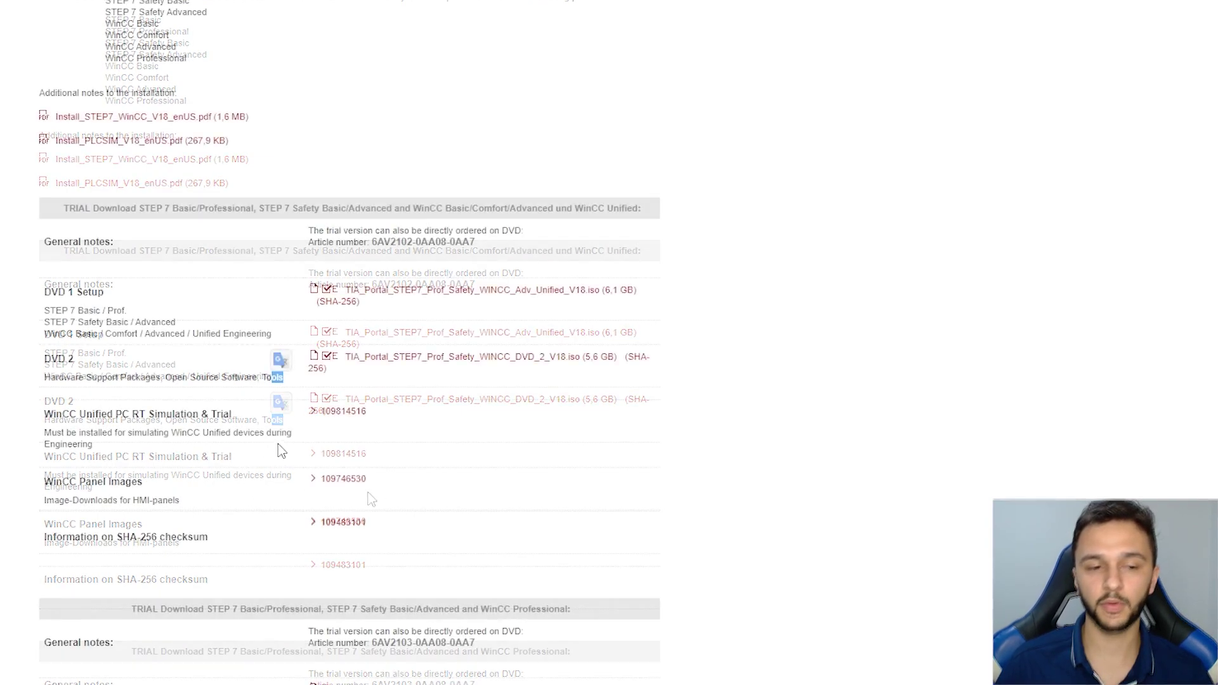
{"action": "left_click_drag", "start_coordinate": [156, 414], "coordinate": [223, 414]}
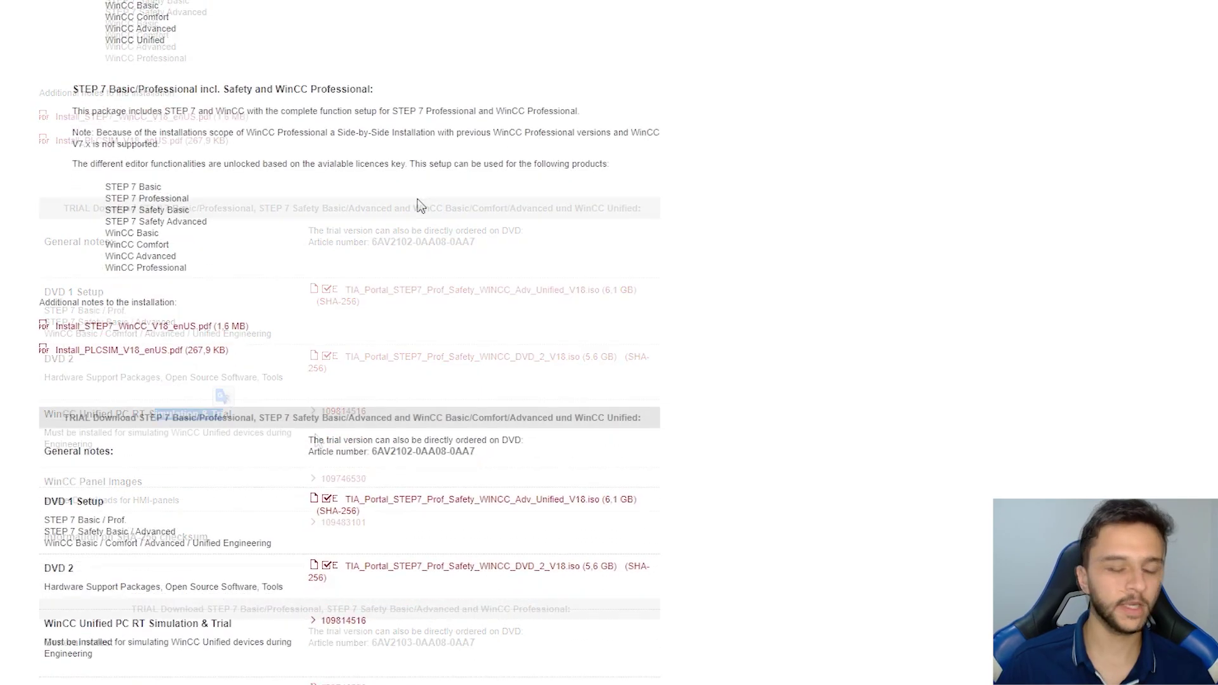
Review the S7-PLCSIM V18 trial download entry, including the note about S7-PLCSIM Advanced V5.0.
{"action": "scroll", "coordinate": [383, 225], "scroll_direction": "down", "scroll_amount": 7}
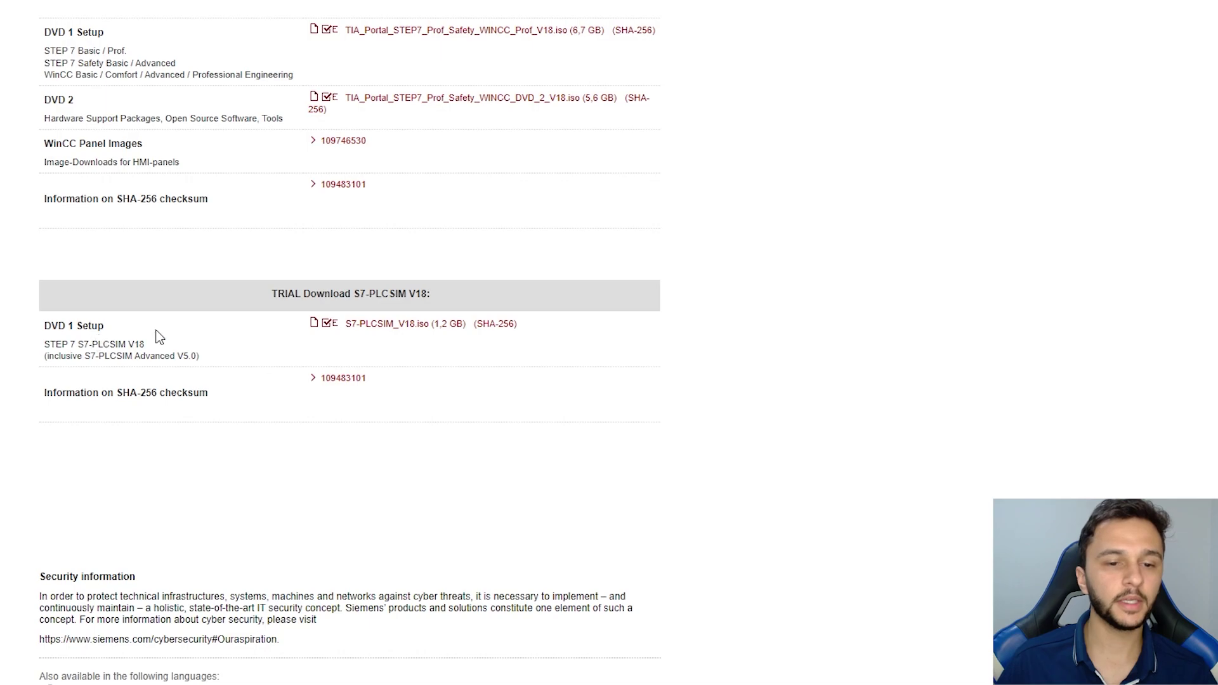
{"action": "left_click_drag", "start_coordinate": [45, 356], "coordinate": [201, 360]}
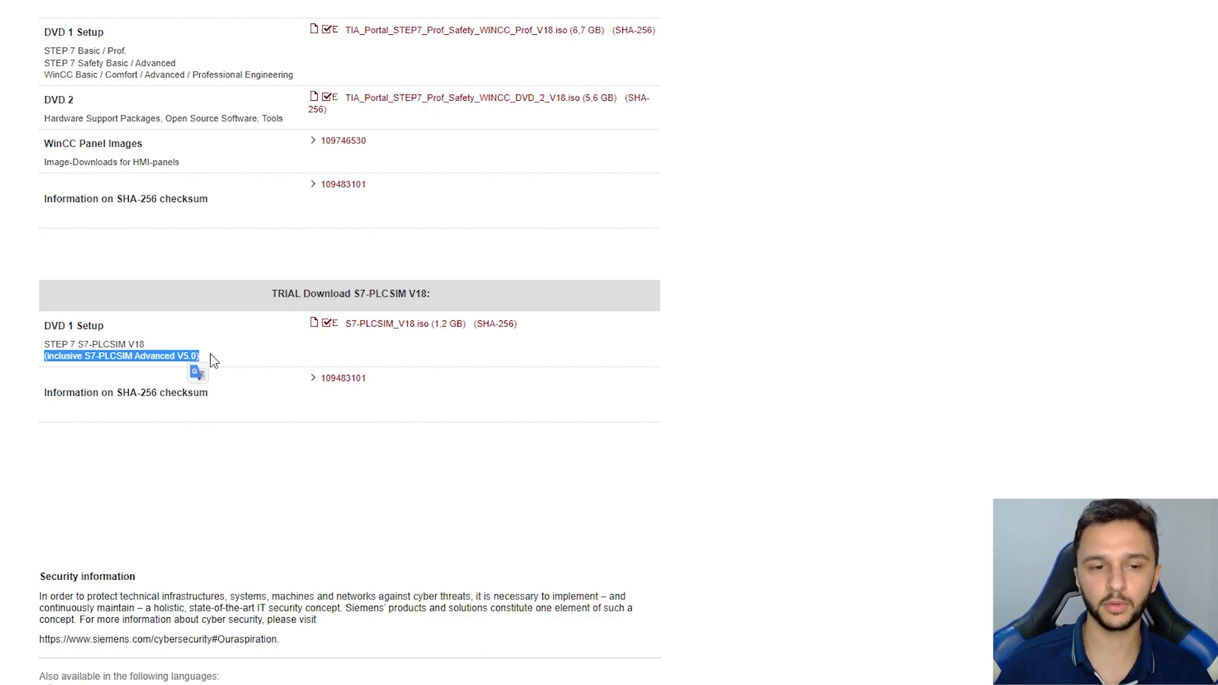
{"action": "scroll", "coordinate": [361, 350], "scroll_direction": "up", "scroll_amount": 2}
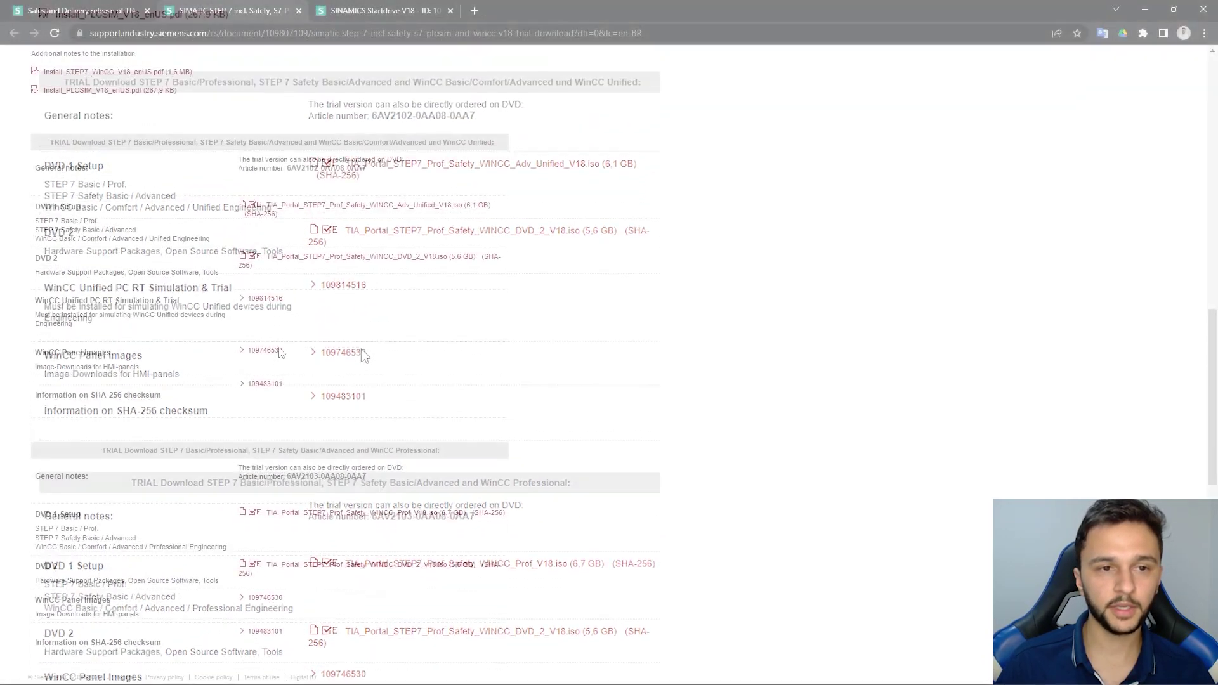
Switch to the SINAMICS Startdrive V18 page and examine its download section.
{"action": "left_click", "coordinate": [353, 13]}
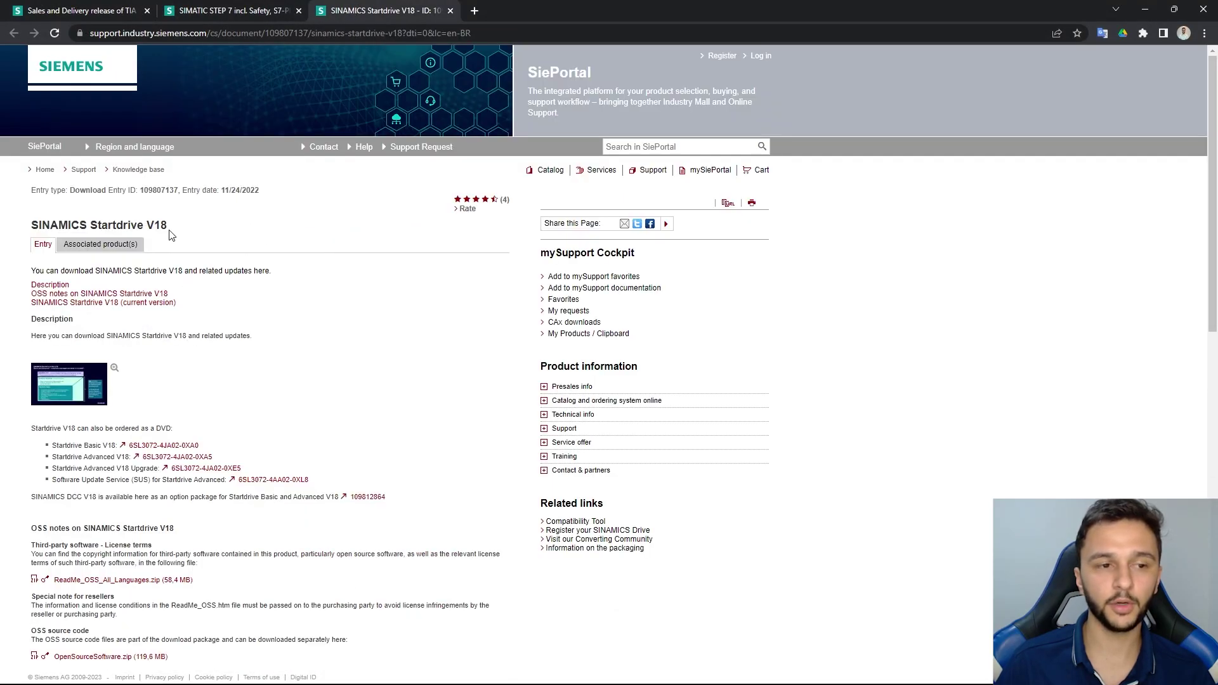
{"action": "scroll", "coordinate": [139, 217], "scroll_direction": "down", "scroll_amount": 4}
{"action": "scroll", "coordinate": [138, 217], "scroll_direction": "down", "scroll_amount": 1}
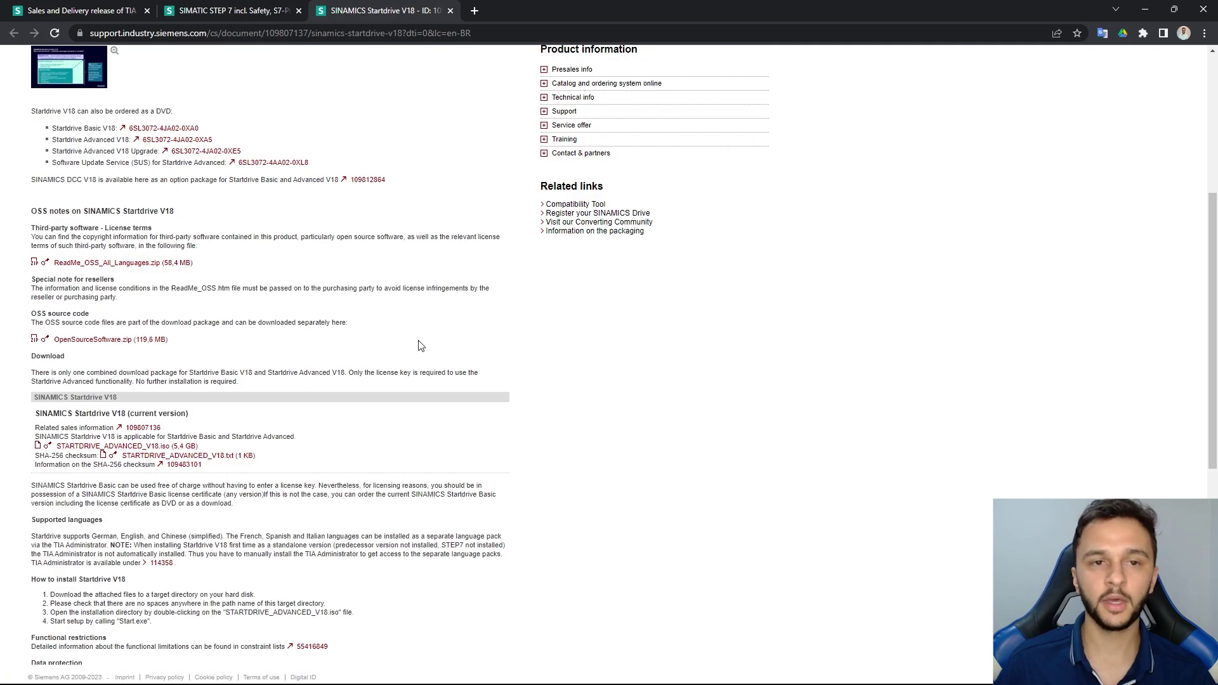
Start downloading TIA_Portal_STEP7_Prof_Safety_WINCC_Adv_Unified_V18.iso from the trial page, signing in with the prefilled account, and cancel the transfer.
{"action": "left_click", "coordinate": [257, 19]}
{"action": "scroll", "coordinate": [295, 315], "scroll_direction": "up", "scroll_amount": 2}
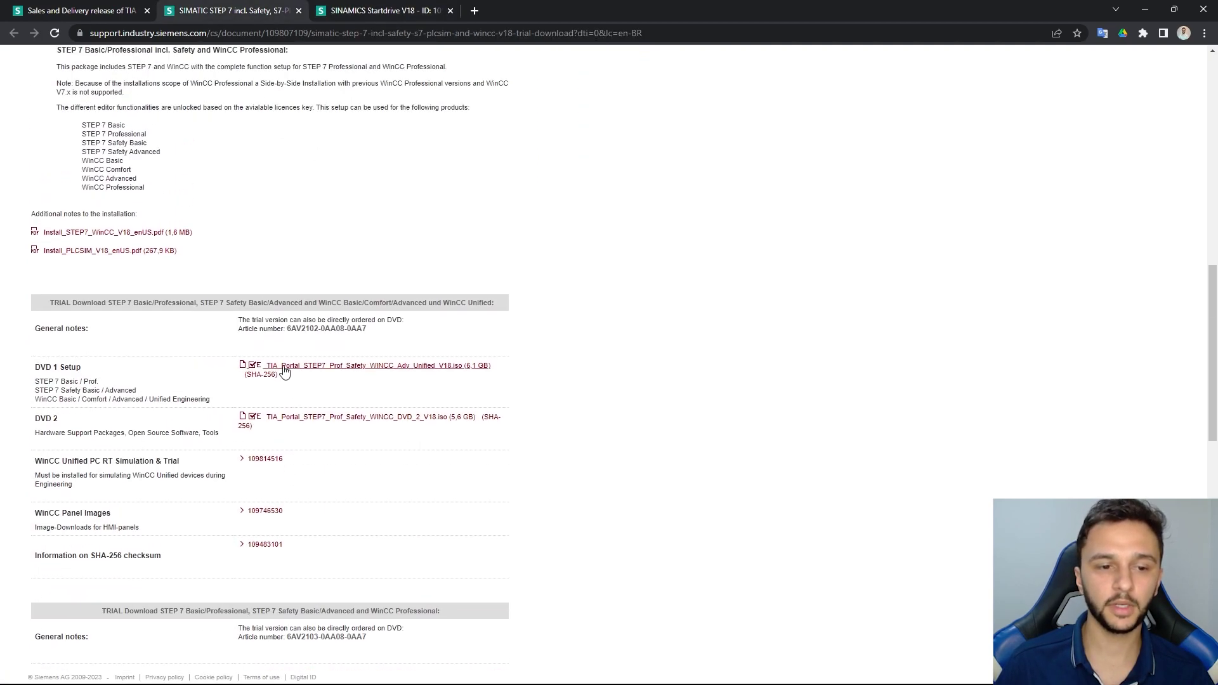
{"action": "left_click", "coordinate": [290, 372]}
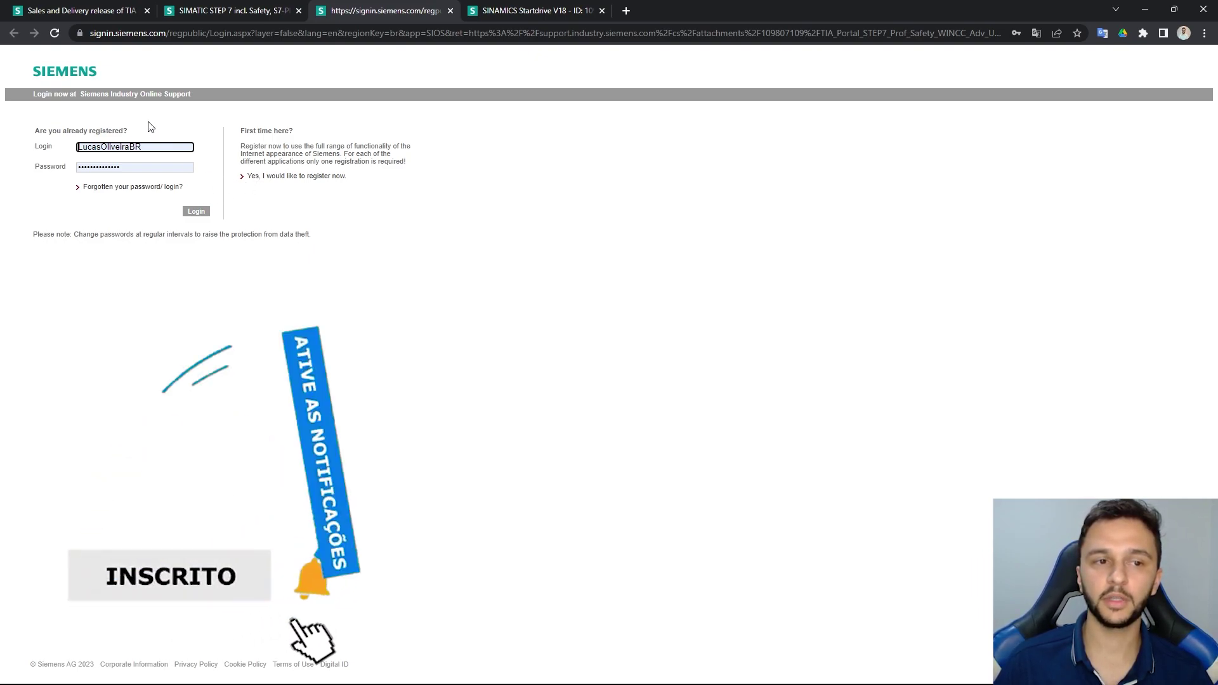
{"action": "left_click", "coordinate": [196, 213]}
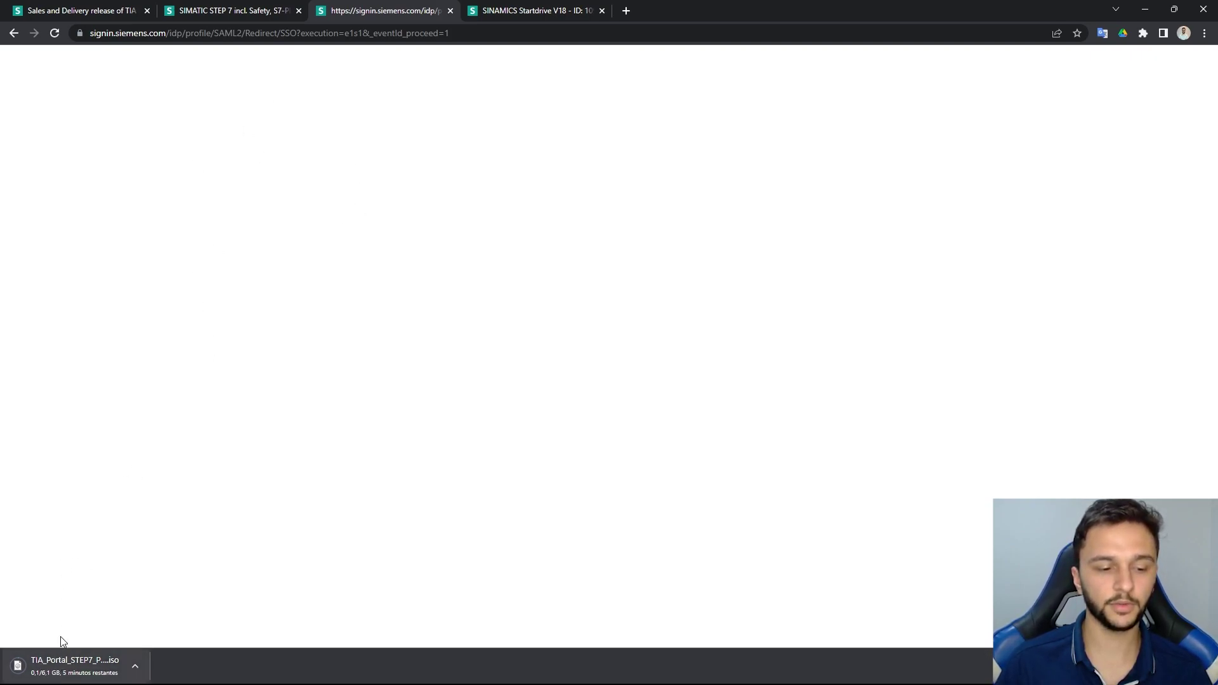
{"action": "left_click", "coordinate": [137, 667]}
{"action": "left_click", "coordinate": [155, 643]}
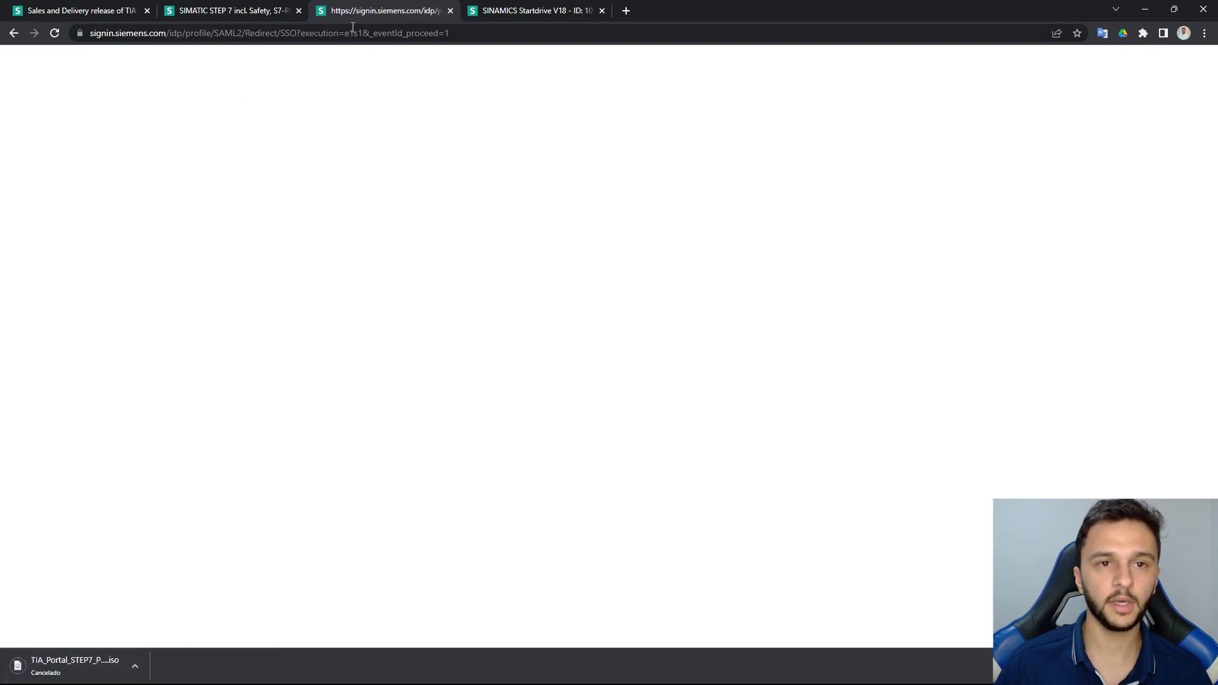
Close the sign-in tab, the trial and Startdrive download tabs, and the browser window.
{"action": "left_click", "coordinate": [450, 11]}
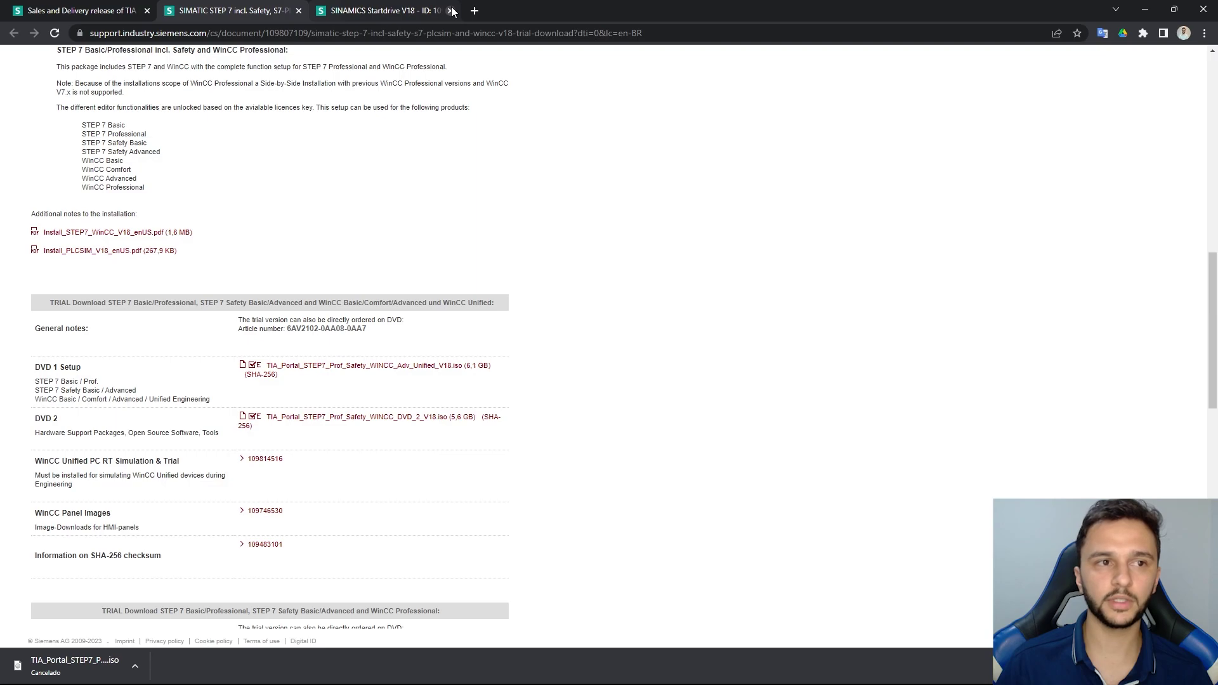
{"action": "left_click", "coordinate": [300, 11]}
{"action": "left_click", "coordinate": [299, 11]}
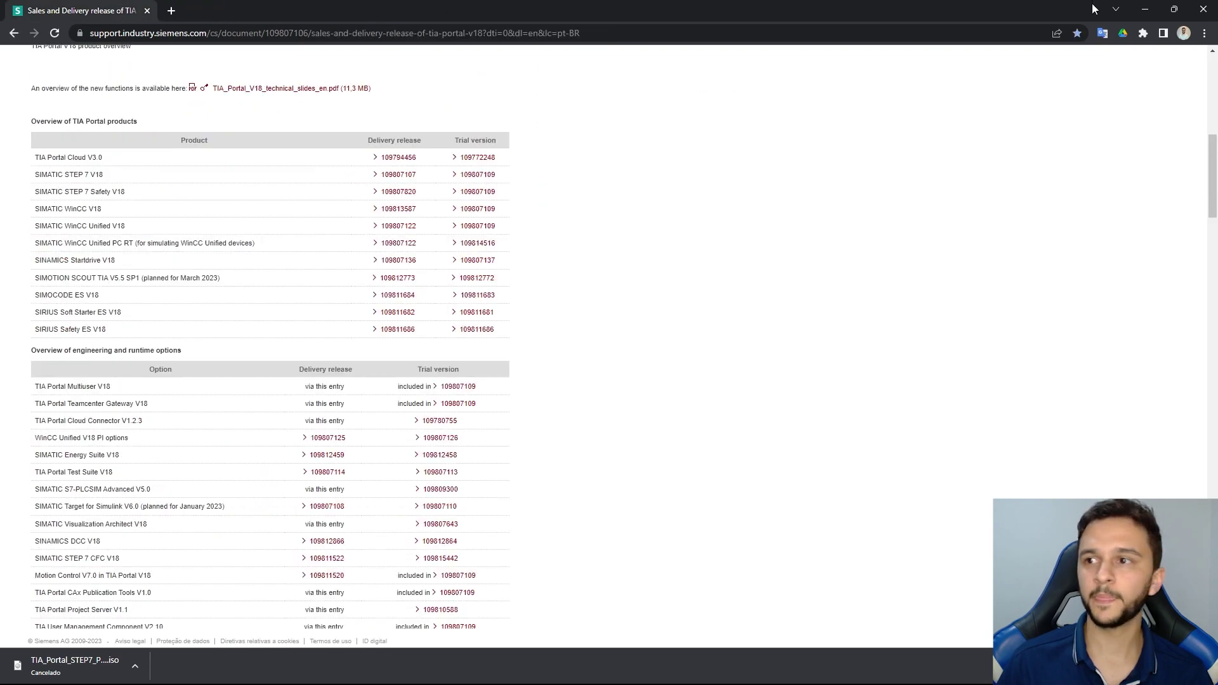
{"action": "left_click", "coordinate": [1204, 9]}
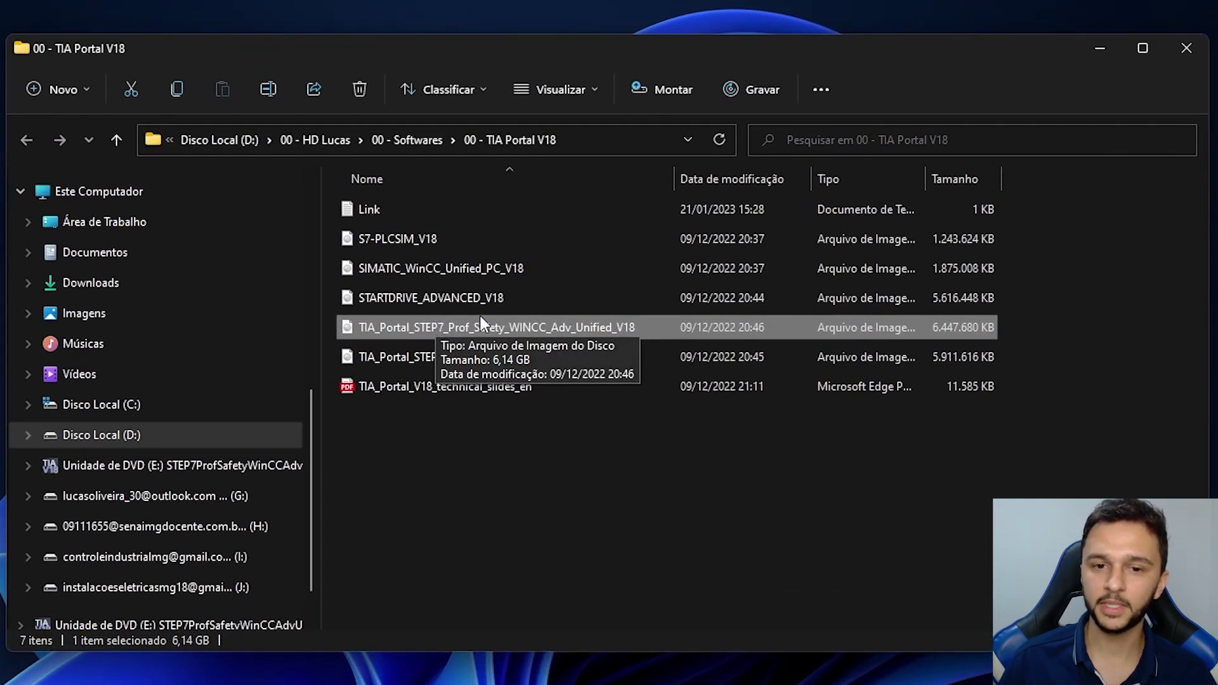
Review the DVD 2, WinCC Unified PC and Startdrive Advanced disc images in the 00 - TIA Portal V18 folder.
{"action": "left_click", "coordinate": [390, 359]}
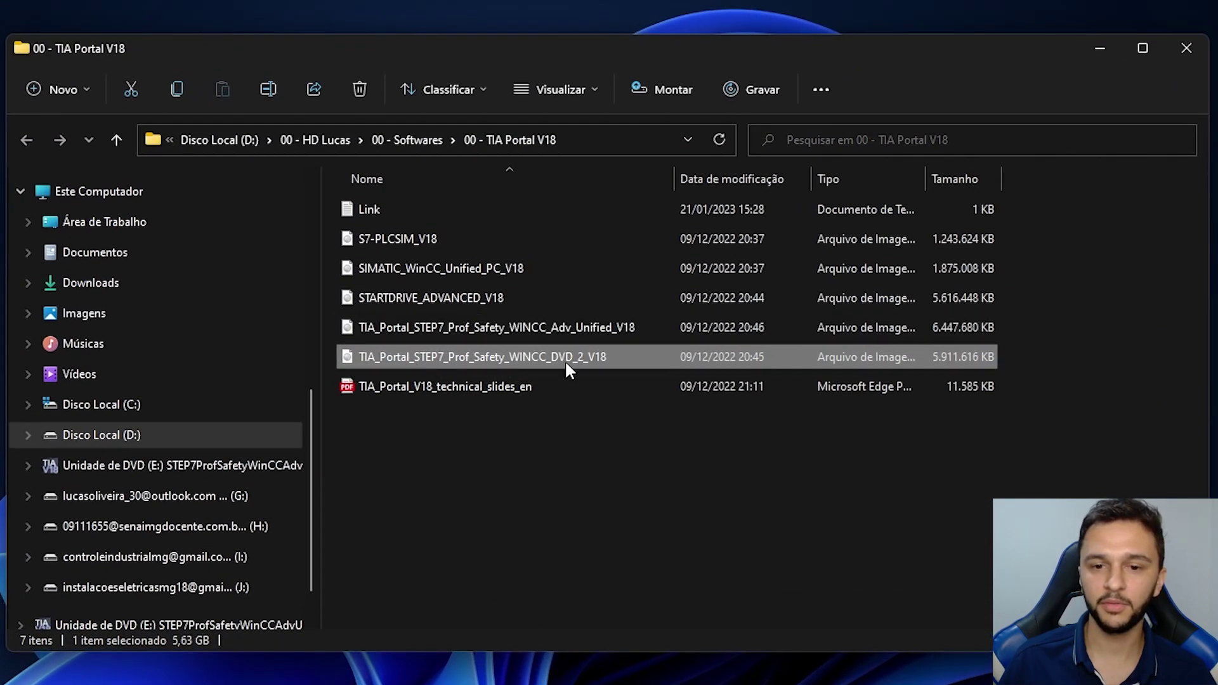
{"action": "left_click", "coordinate": [435, 267]}
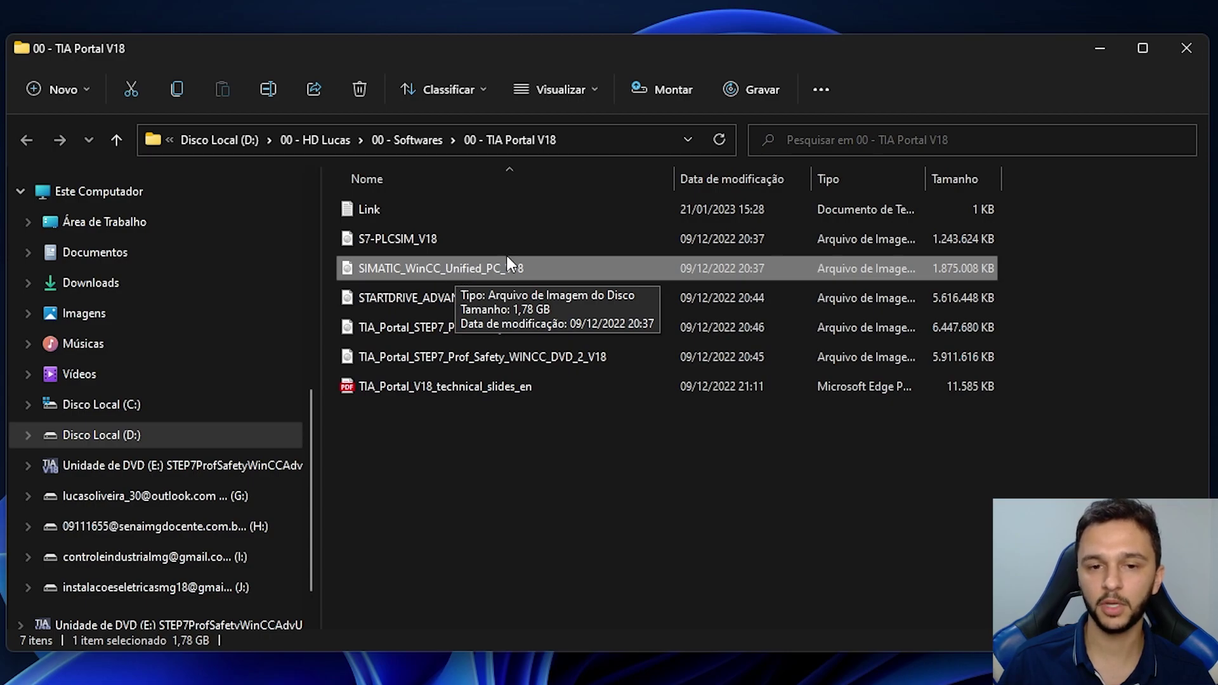
{"action": "left_click", "coordinate": [422, 292]}
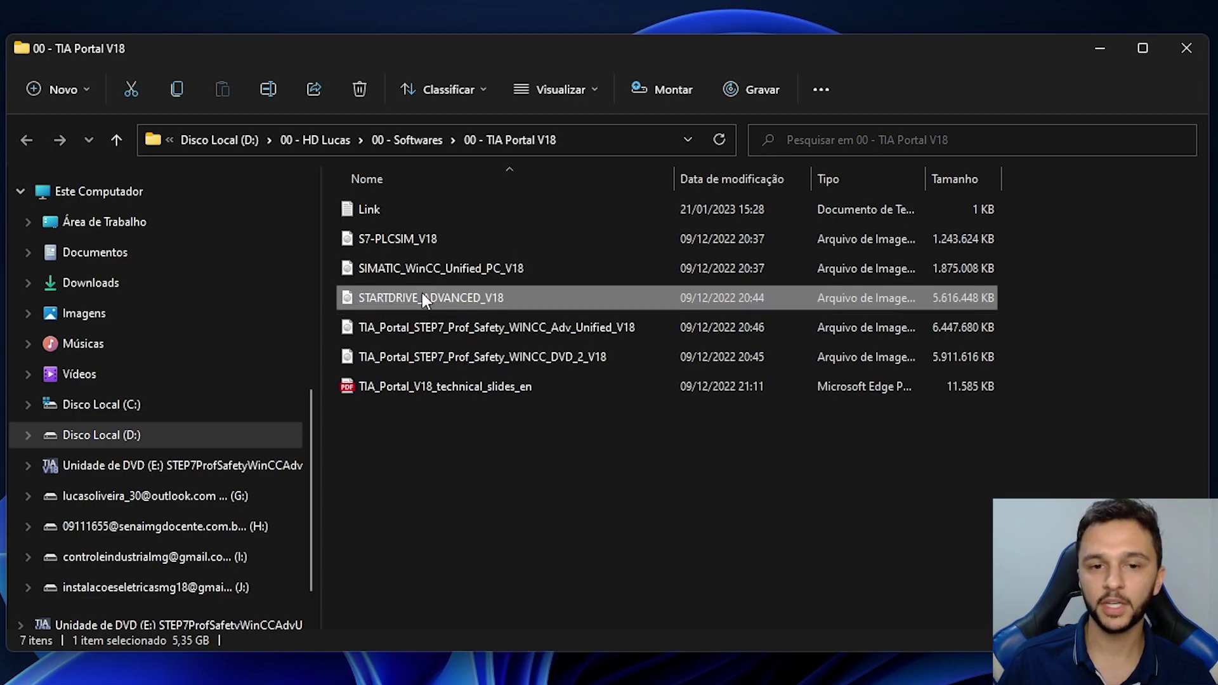
Mount the TIA_Portal_STEP7_Prof_Safety_WINCC_Adv_Unified_V18 disc image and allow the file to open despite its unknown publisher.
{"action": "left_click", "coordinate": [401, 241]}
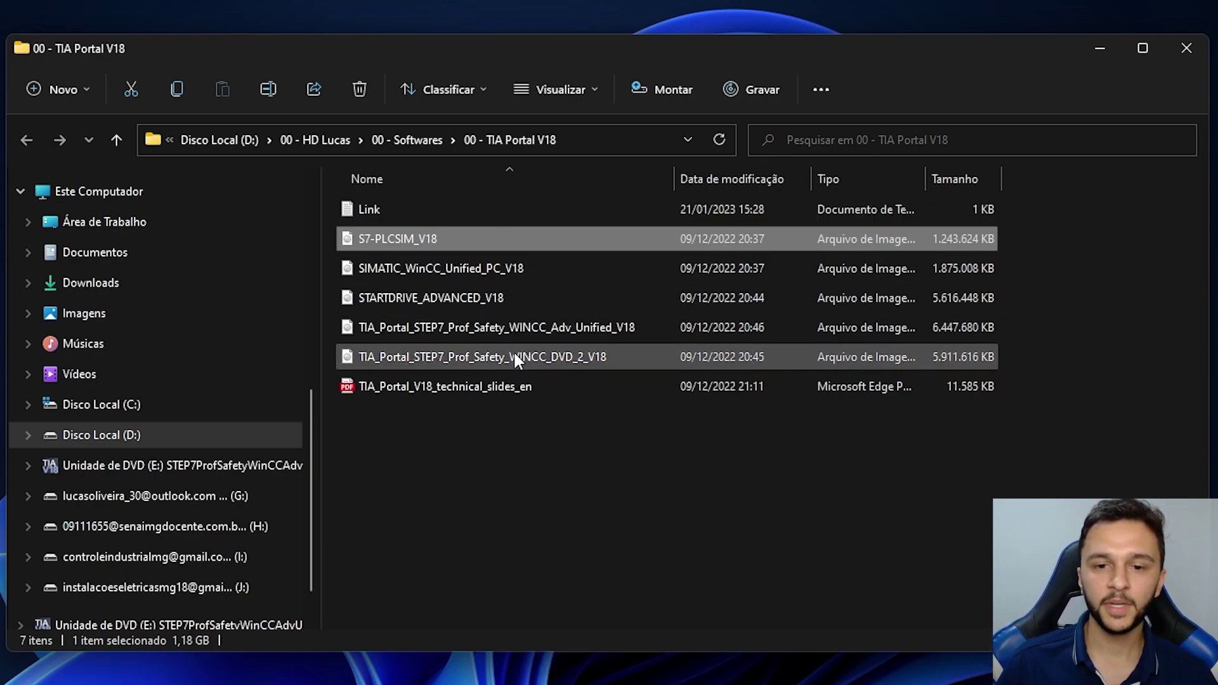
{"action": "left_click", "coordinate": [389, 326]}
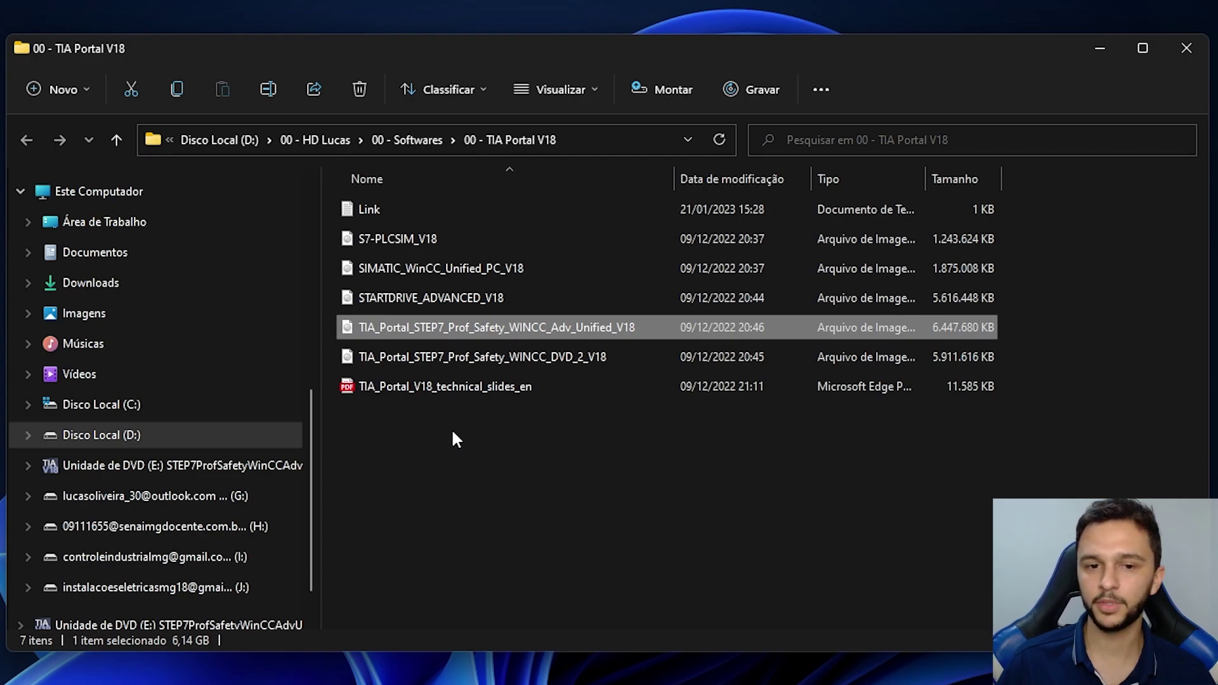
{"action": "double_click", "coordinate": [429, 326]}
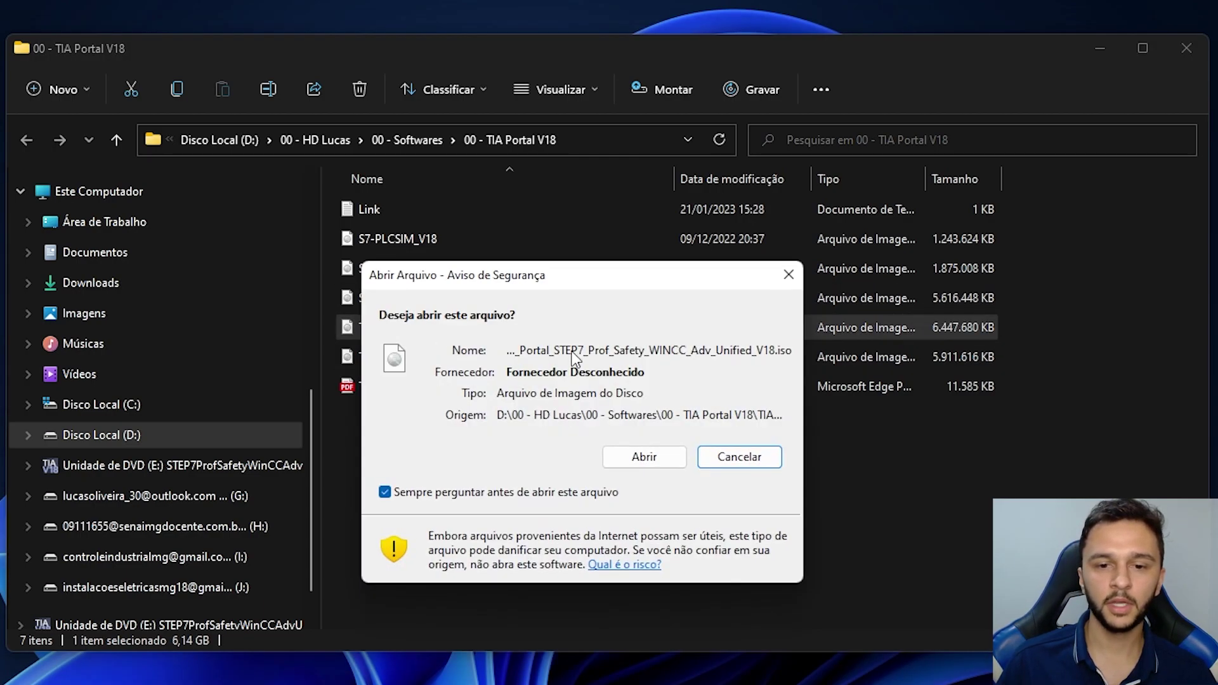
{"action": "left_click_drag", "start_coordinate": [481, 276], "coordinate": [497, 267]}
{"action": "left_click", "coordinate": [656, 446]}
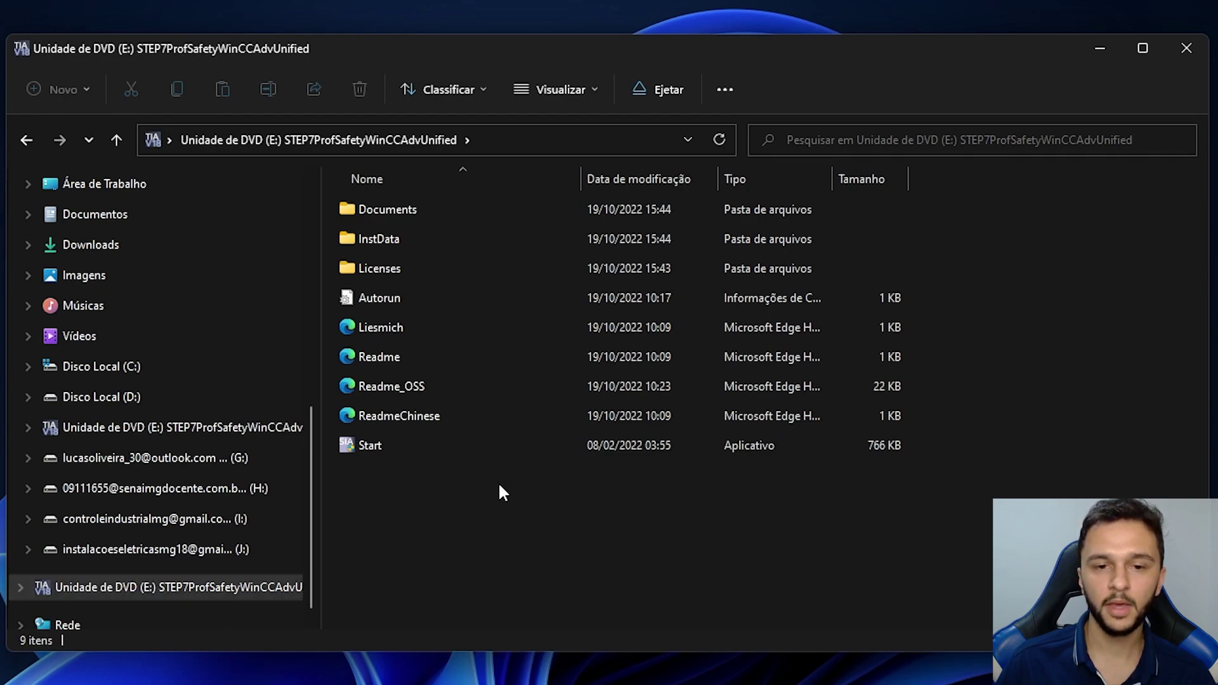
Launch the Start application from the mounted disc, then cancel the TIA Portal V18 setup at the installation language page and close it.
{"action": "left_click", "coordinate": [385, 446]}
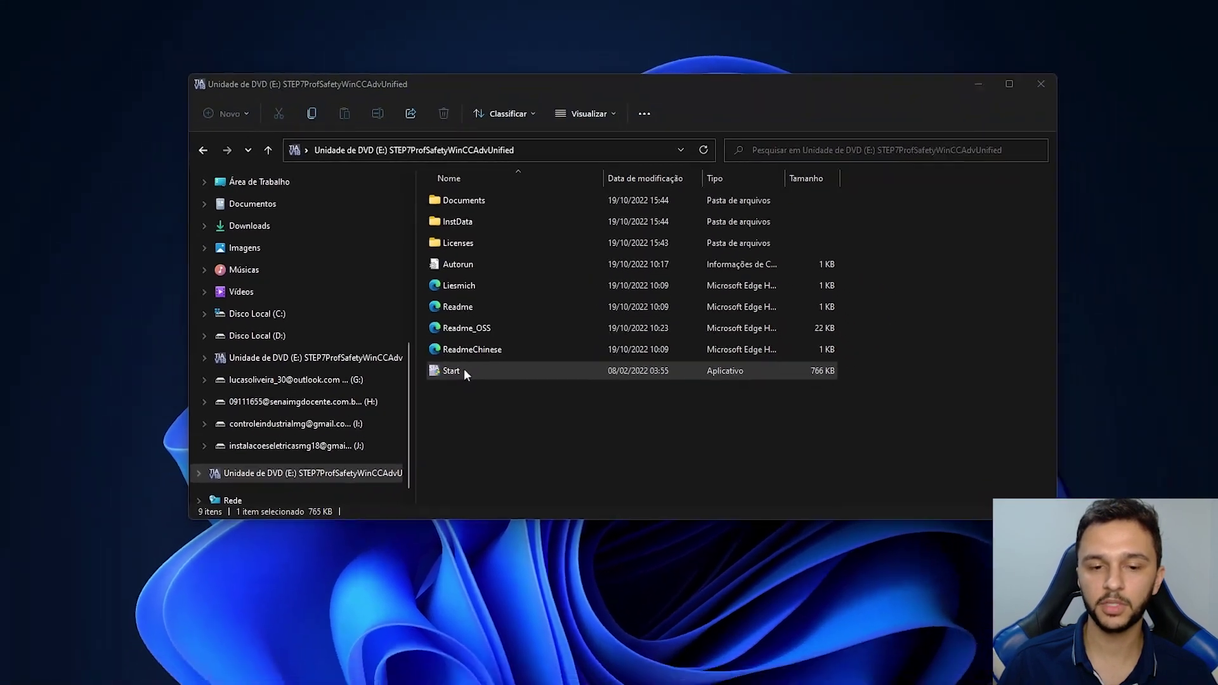
{"action": "double_click", "coordinate": [464, 373]}
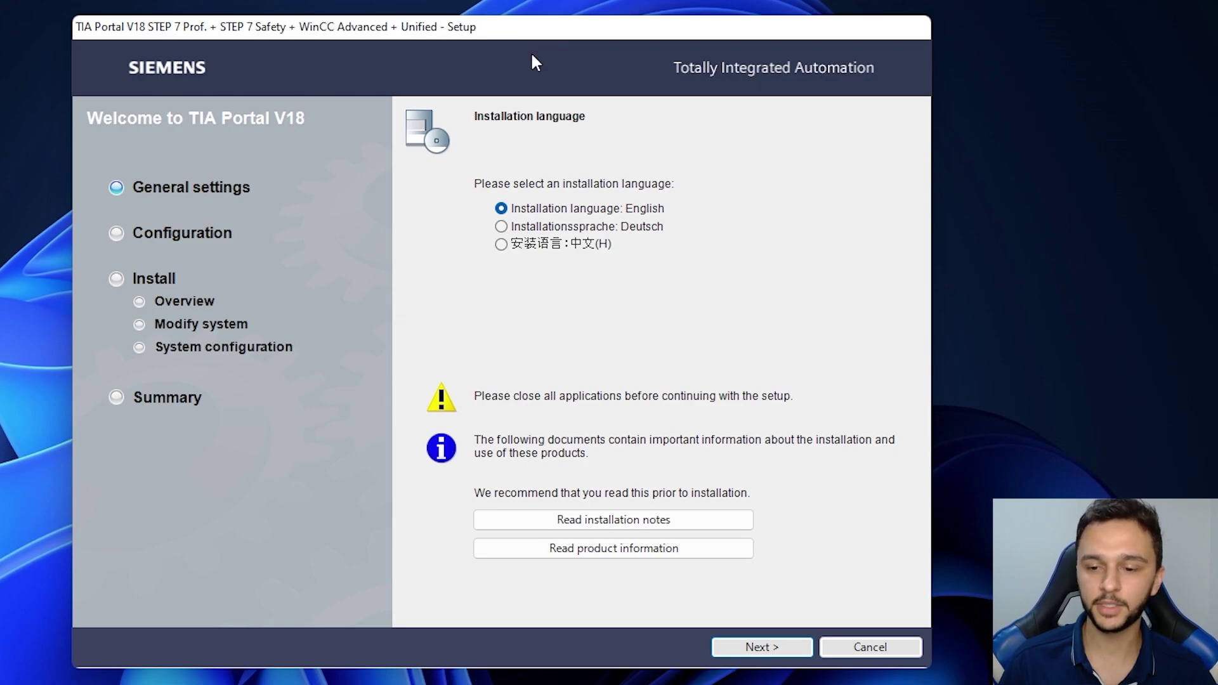
{"action": "left_click", "coordinate": [870, 647]}
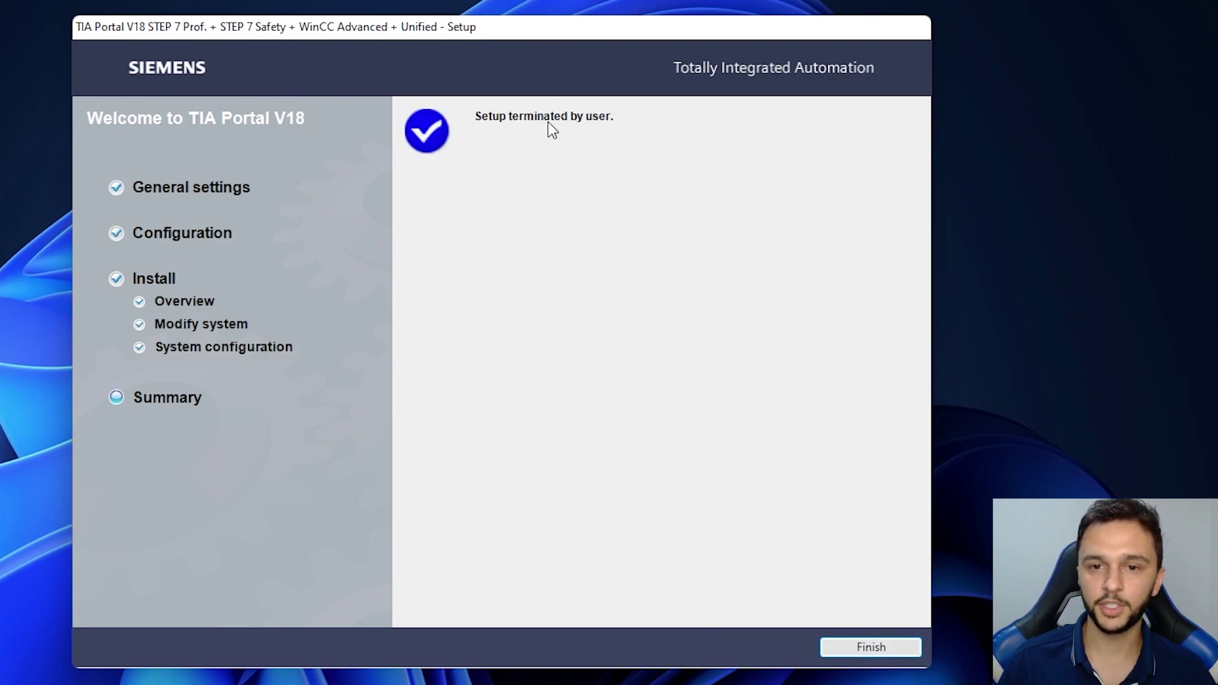
{"action": "left_click", "coordinate": [879, 650]}
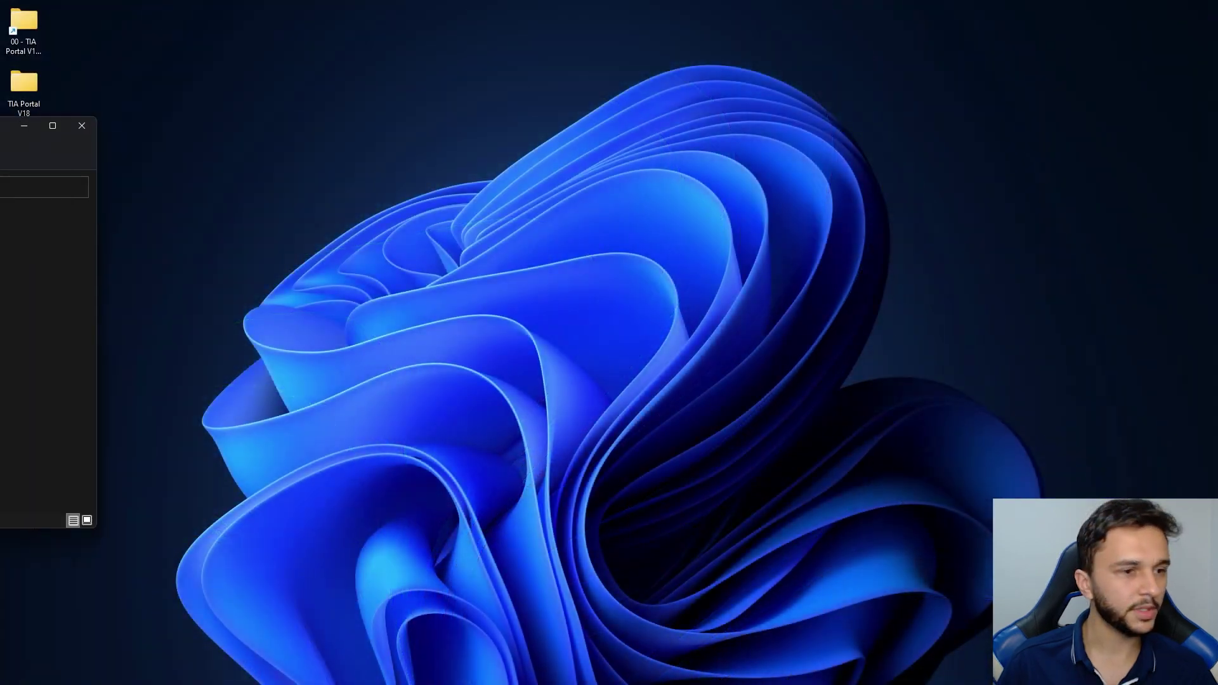
Bring the 00 - TIA Portal V18 folder window back into view and open the TIA_Portal_V18_technical_slides_en PDF.
{"action": "left_click_drag", "start_coordinate": [1, 120], "coordinate": [715, 96]}
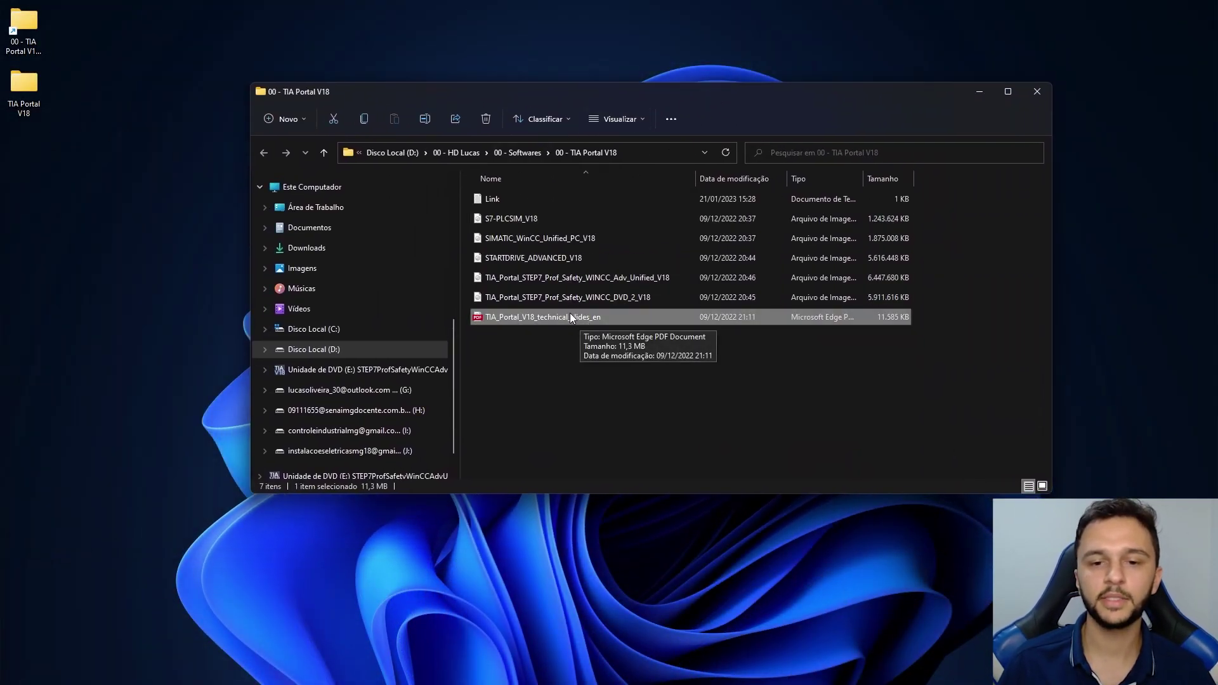
{"action": "double_click", "coordinate": [545, 317]}
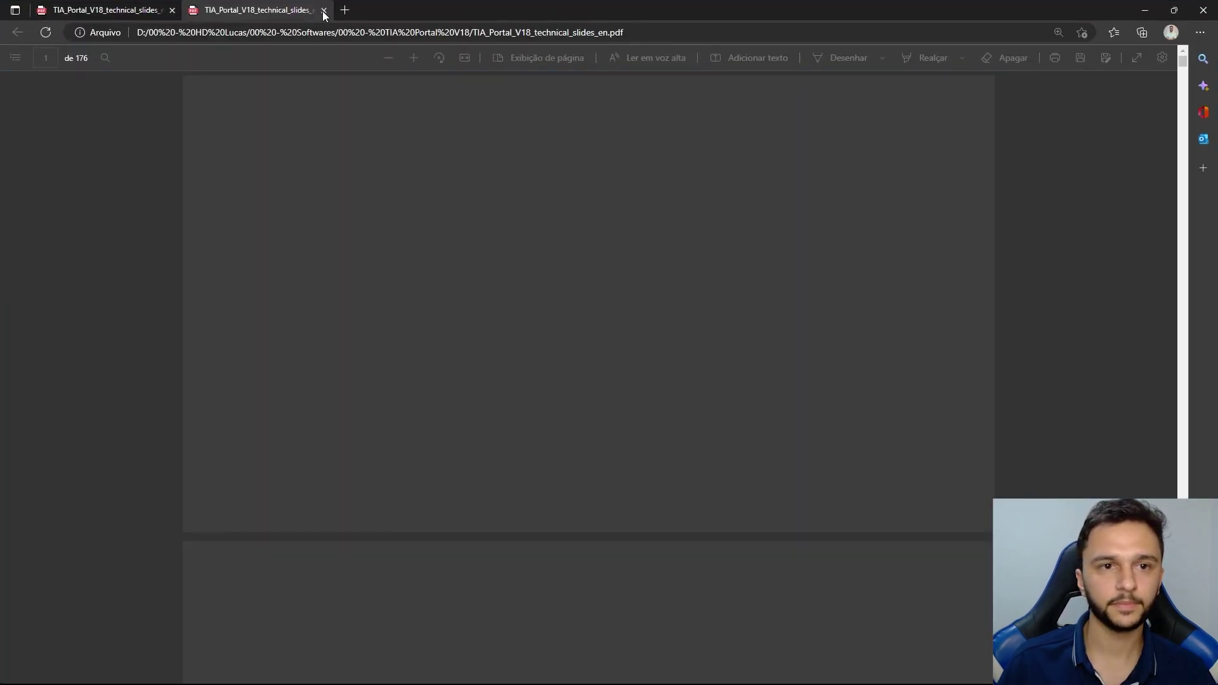